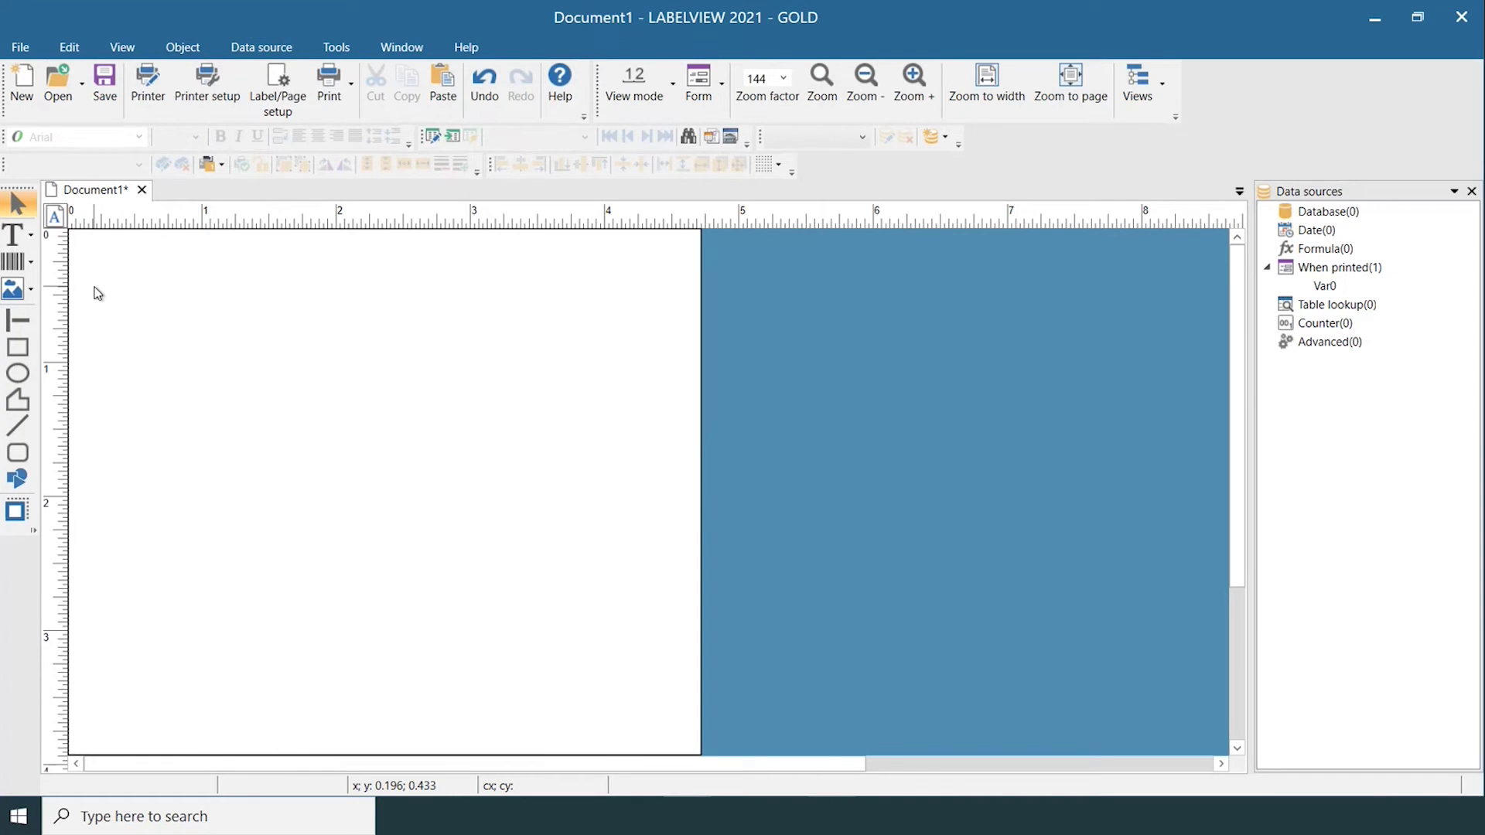
Arm the barcode Wizard tool from the Barcode tool dropdown
{"action": "left_click", "coordinate": [34, 267]}
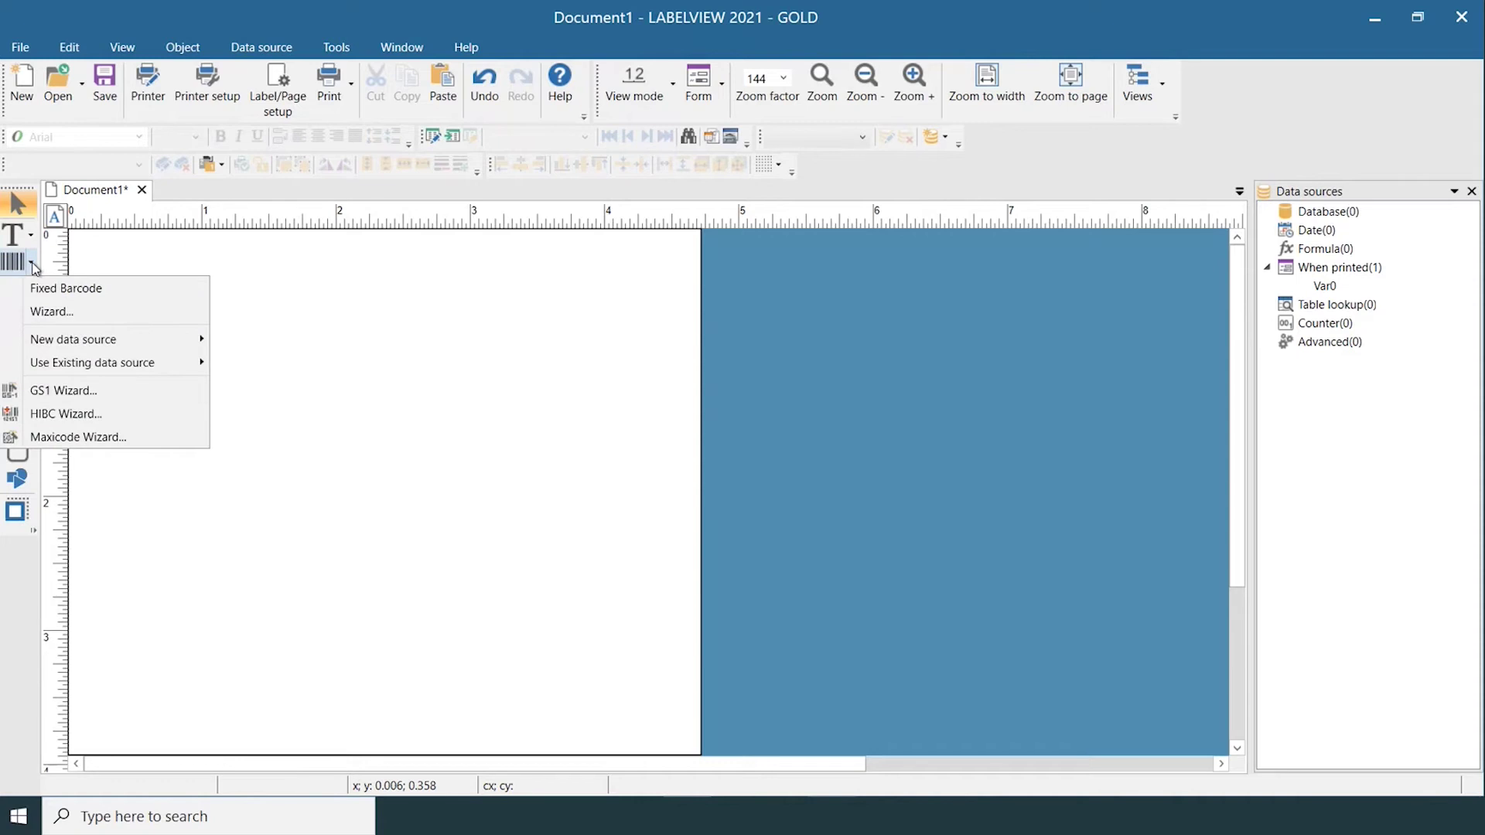
{"action": "left_click", "coordinate": [51, 311]}
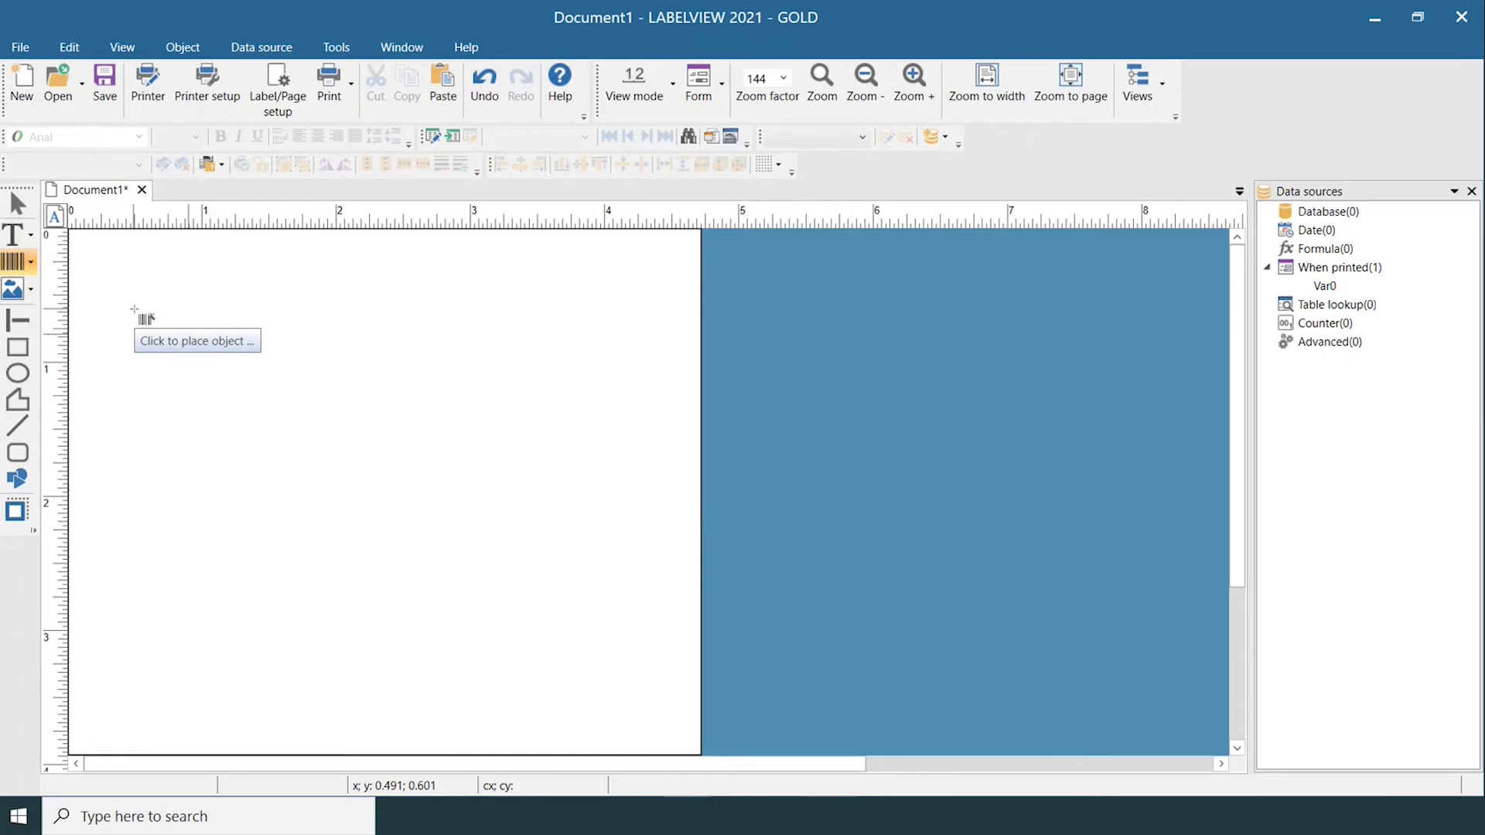
Place the barcode top-left, browse the Linear, GS1 and 2D groups, keeping CODE 39
{"action": "left_click", "coordinate": [135, 309]}
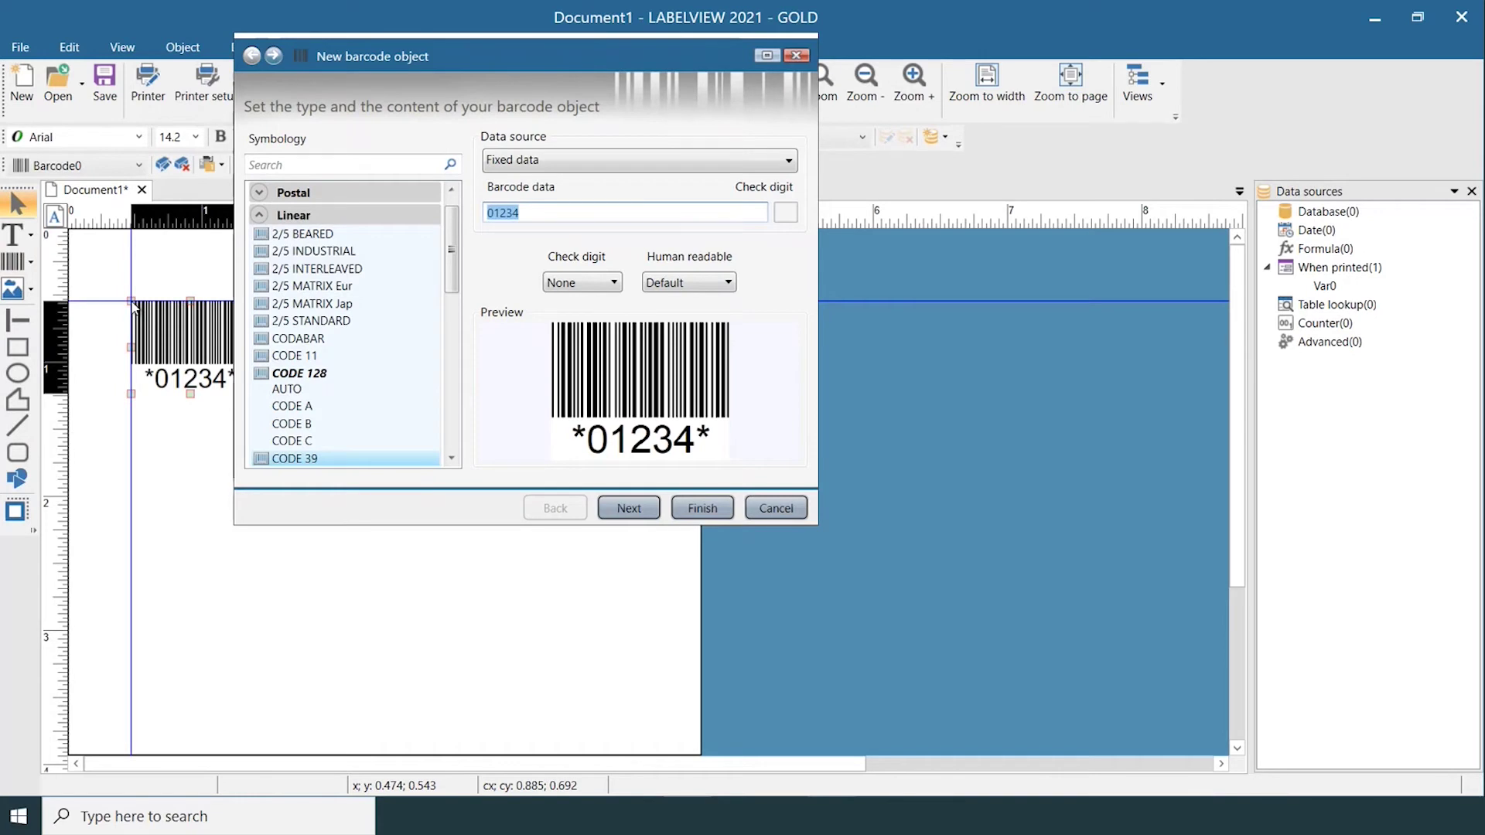
{"action": "left_click", "coordinate": [258, 214]}
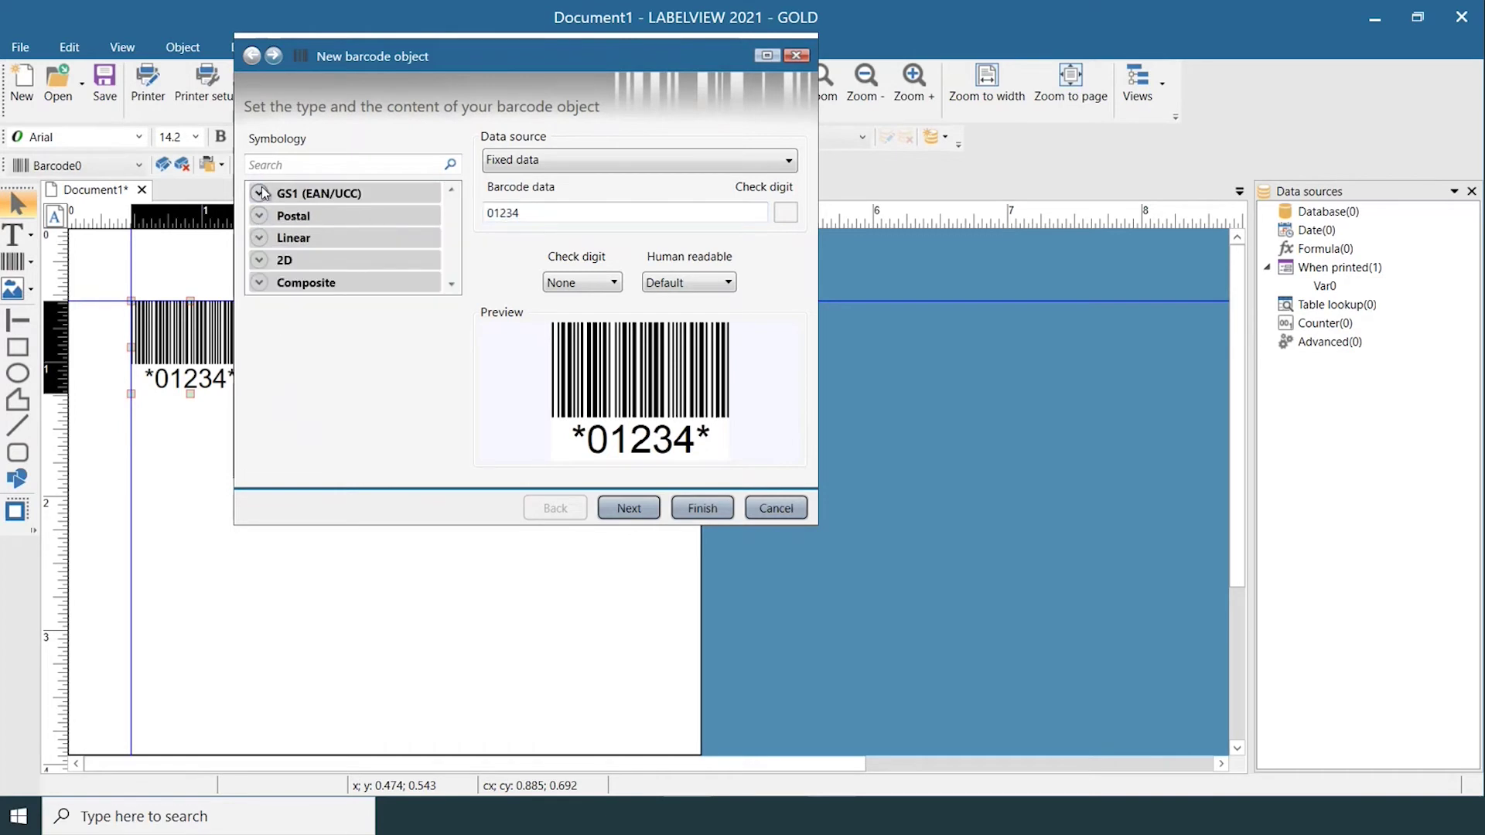
{"action": "left_click", "coordinate": [261, 192]}
{"action": "scroll", "coordinate": [303, 317], "scroll_direction": "down", "scroll_amount": 3}
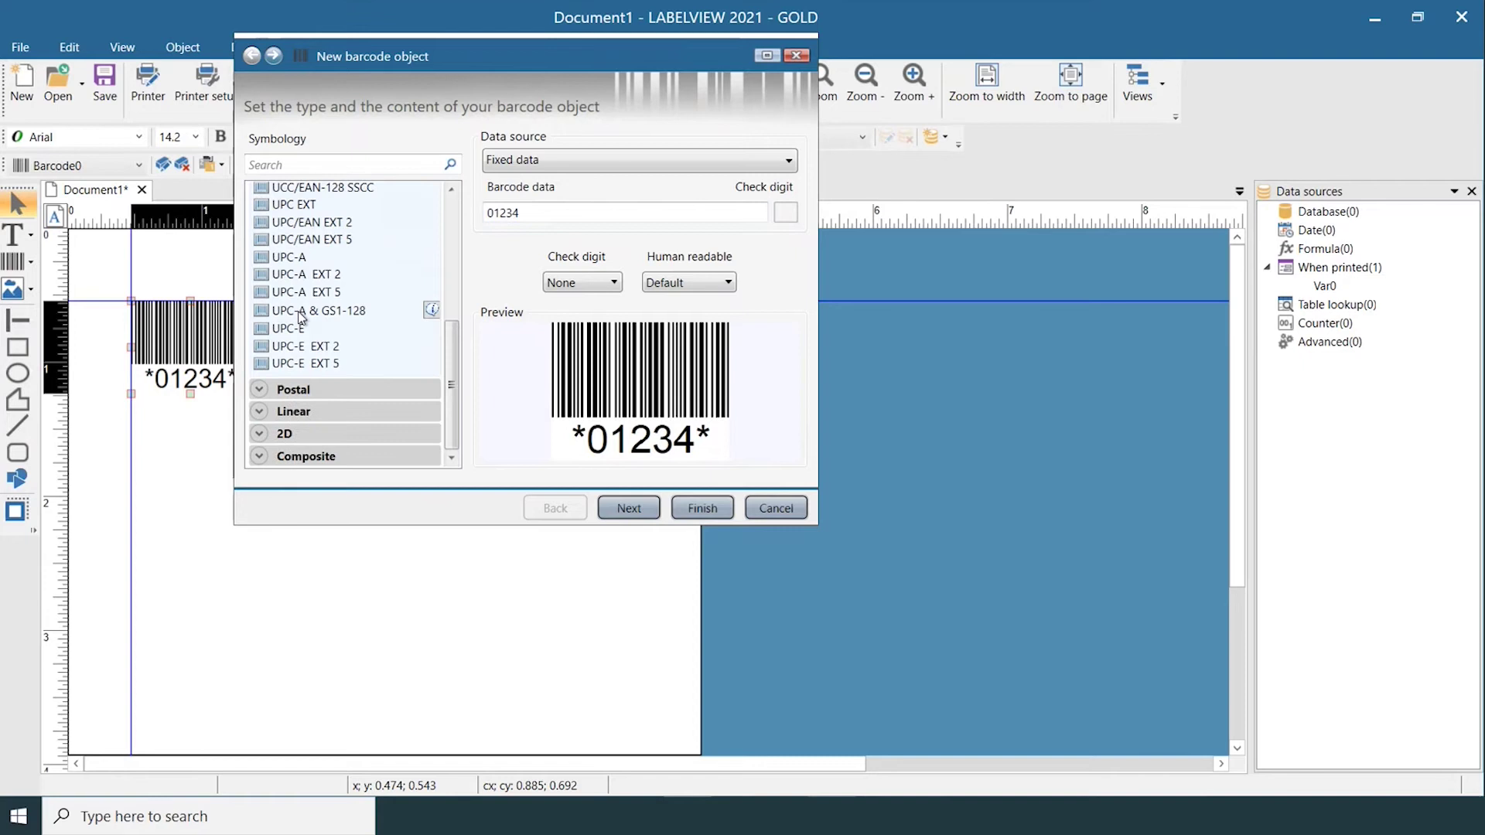
{"action": "scroll", "coordinate": [299, 319], "scroll_direction": "up", "scroll_amount": 3}
{"action": "left_click", "coordinate": [309, 195]}
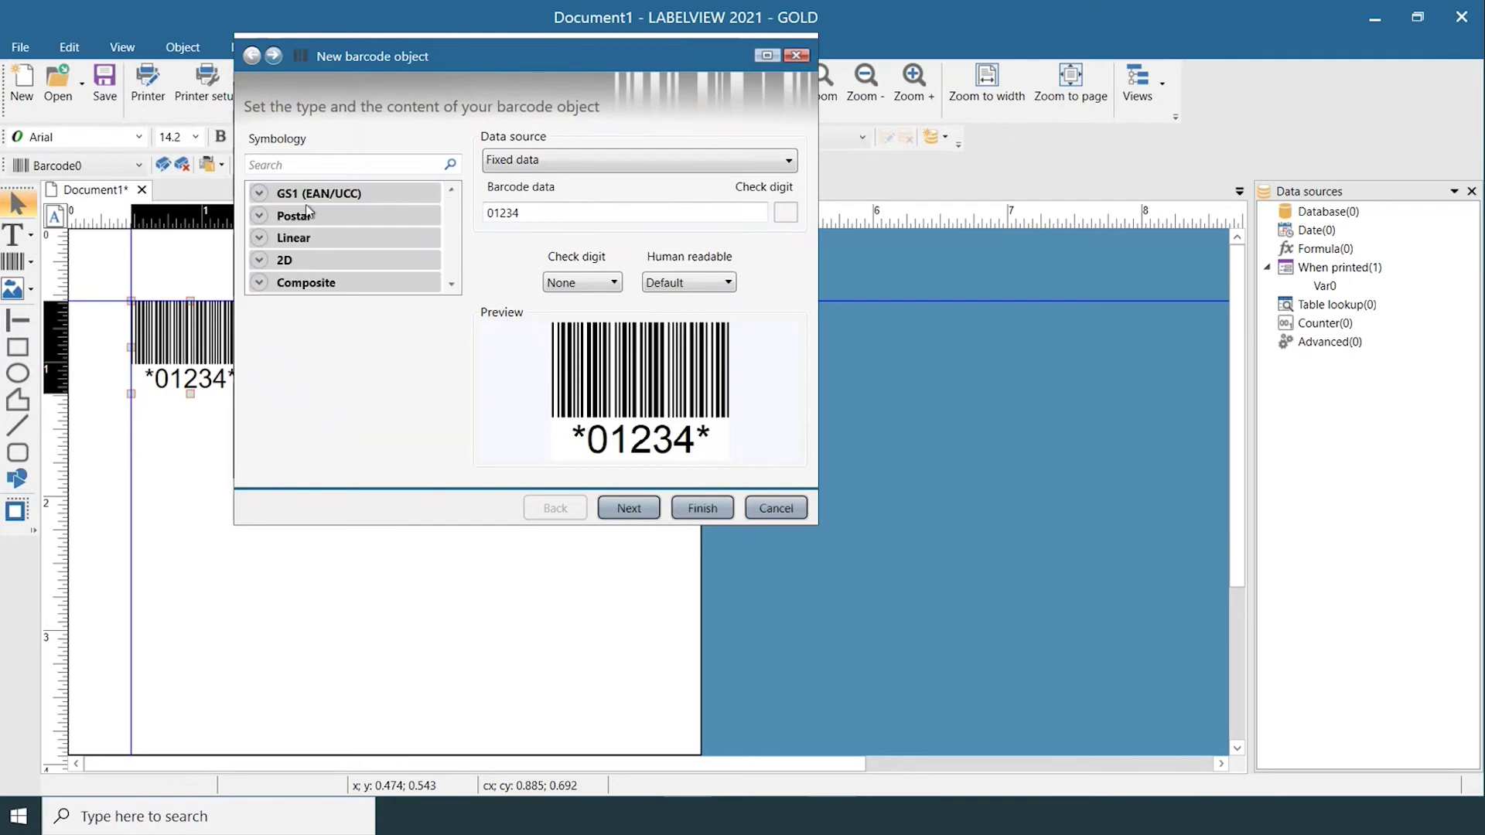
{"action": "left_click", "coordinate": [259, 262]}
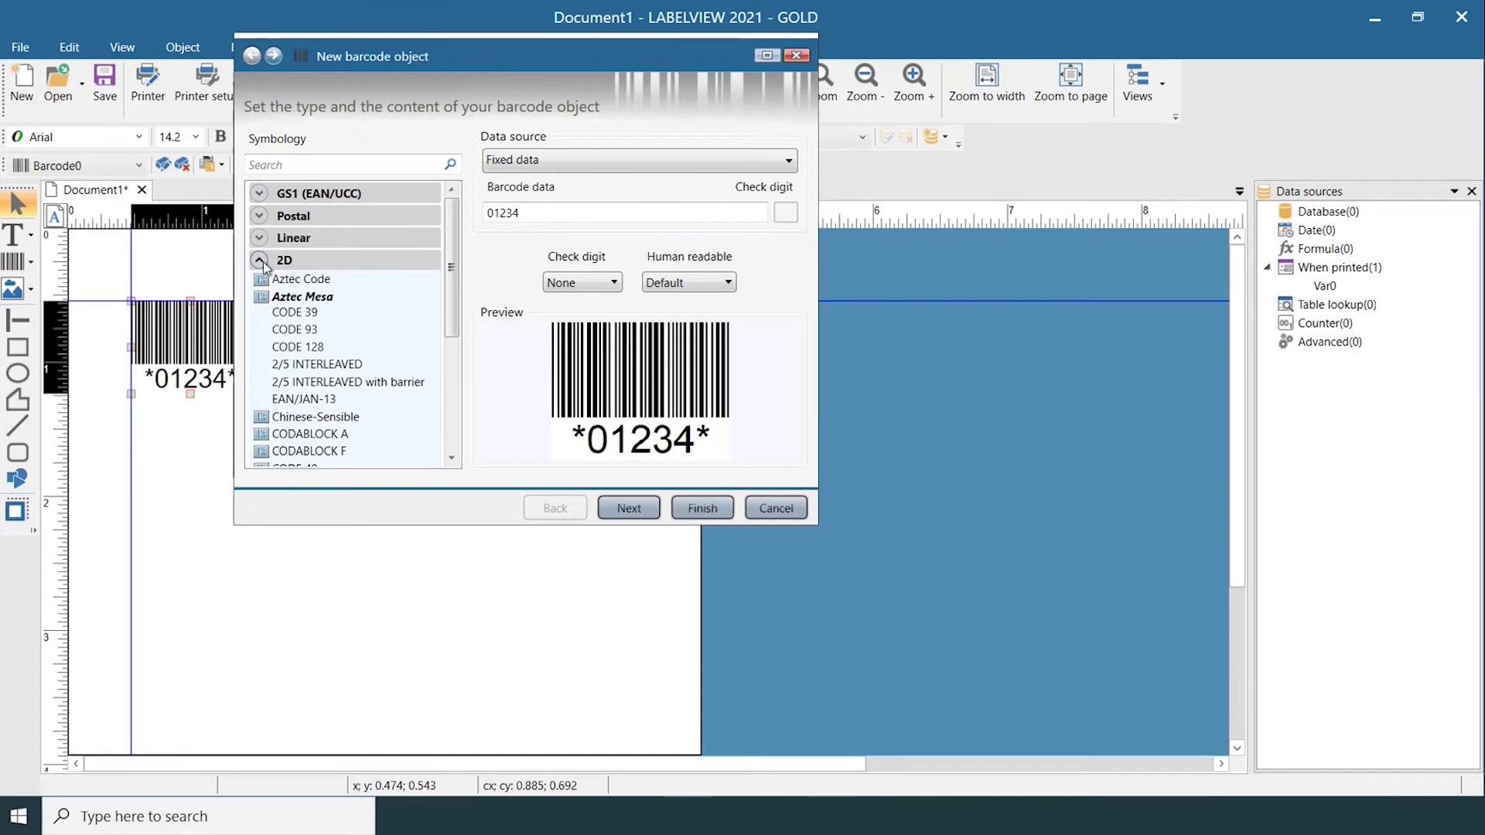
{"action": "left_click", "coordinate": [260, 261]}
{"action": "left_click", "coordinate": [258, 237]}
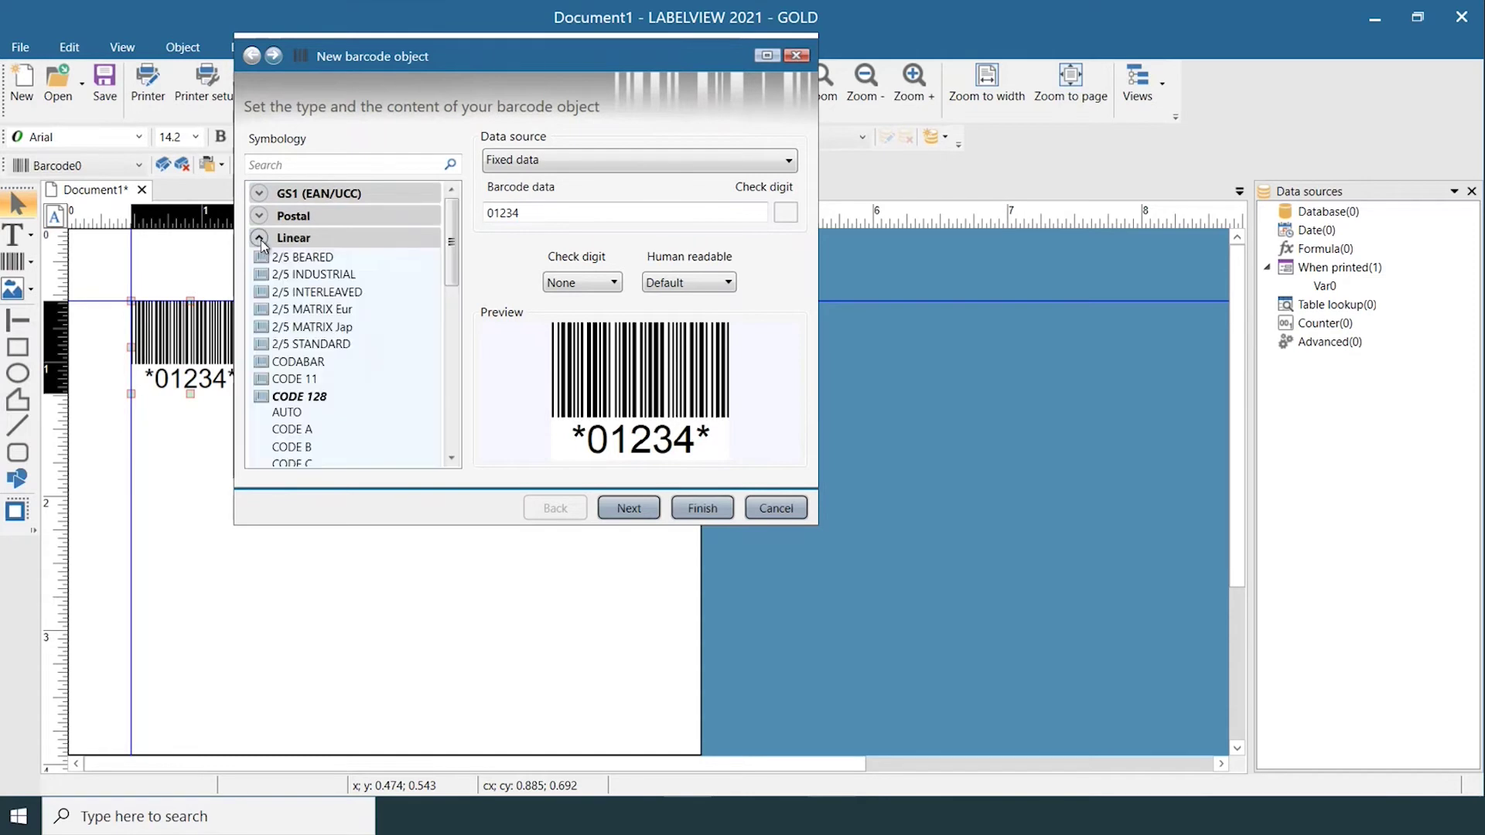
{"action": "scroll", "coordinate": [340, 414], "scroll_direction": "down", "scroll_amount": 1}
{"action": "scroll", "coordinate": [349, 418], "scroll_direction": "down", "scroll_amount": 1}
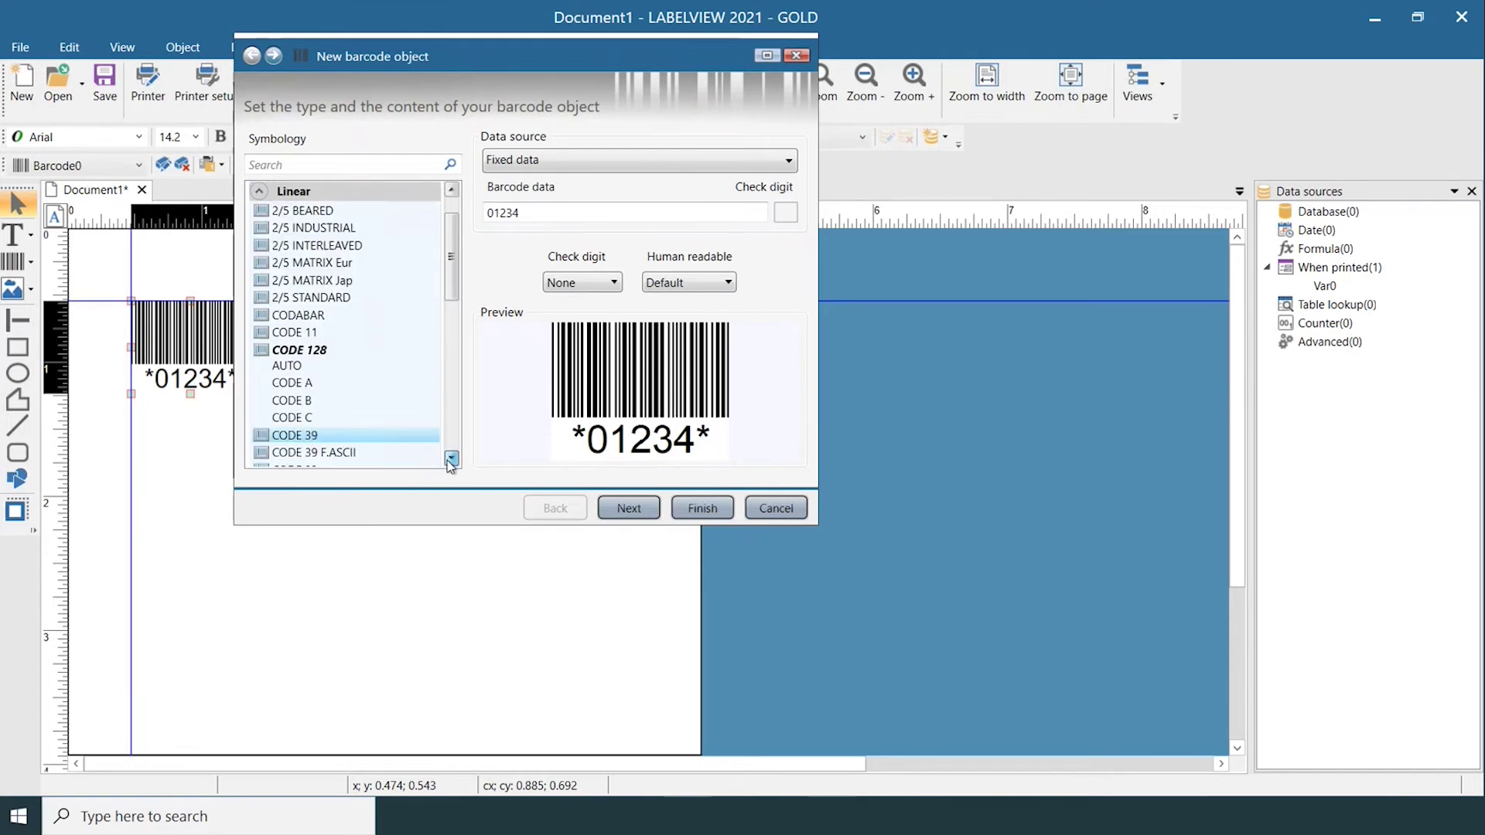
{"action": "scroll", "coordinate": [369, 426], "scroll_direction": "down", "scroll_amount": 1}
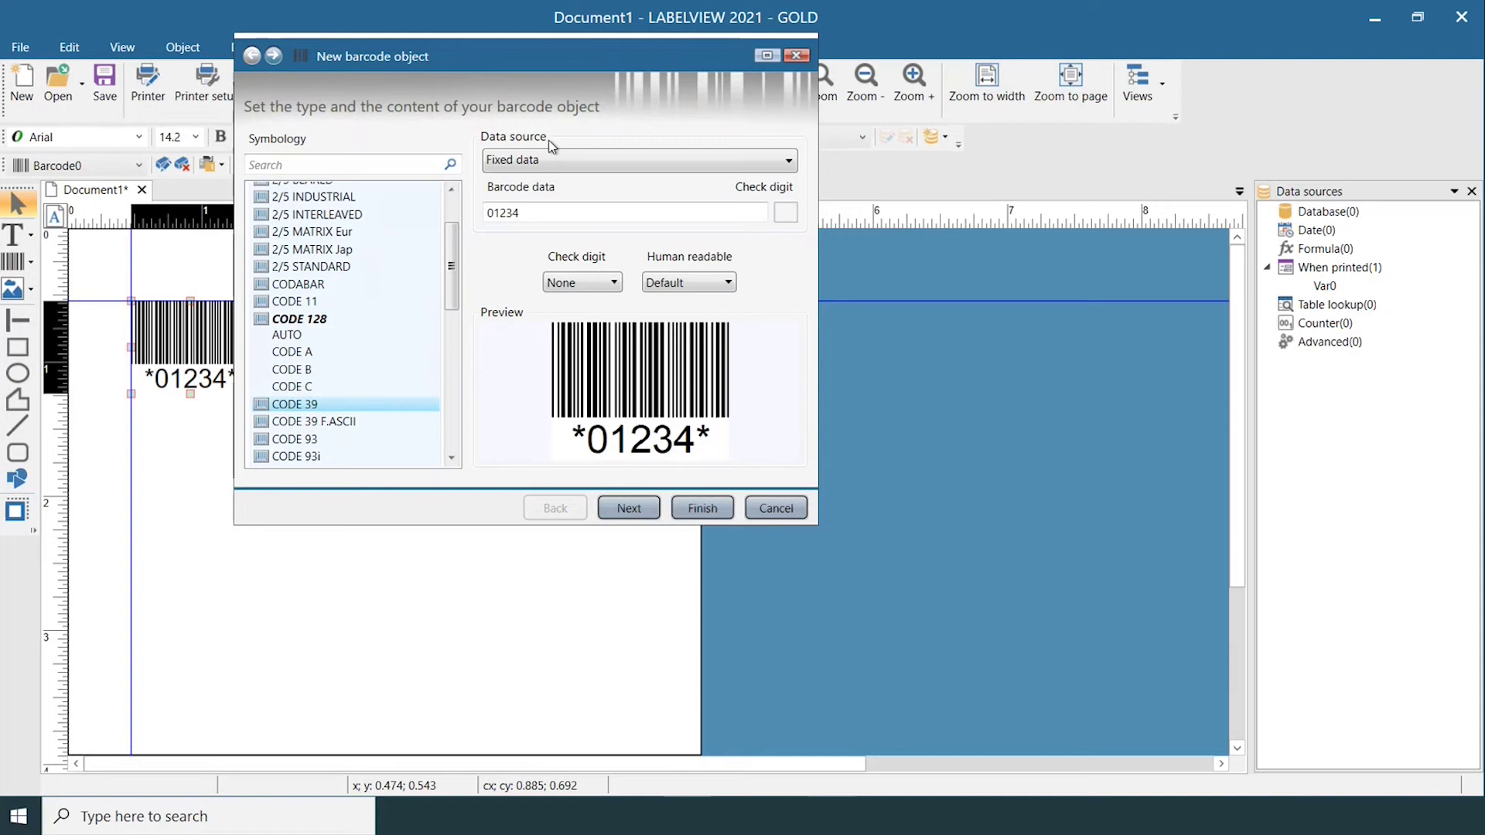
{"action": "left_click", "coordinate": [553, 160]}
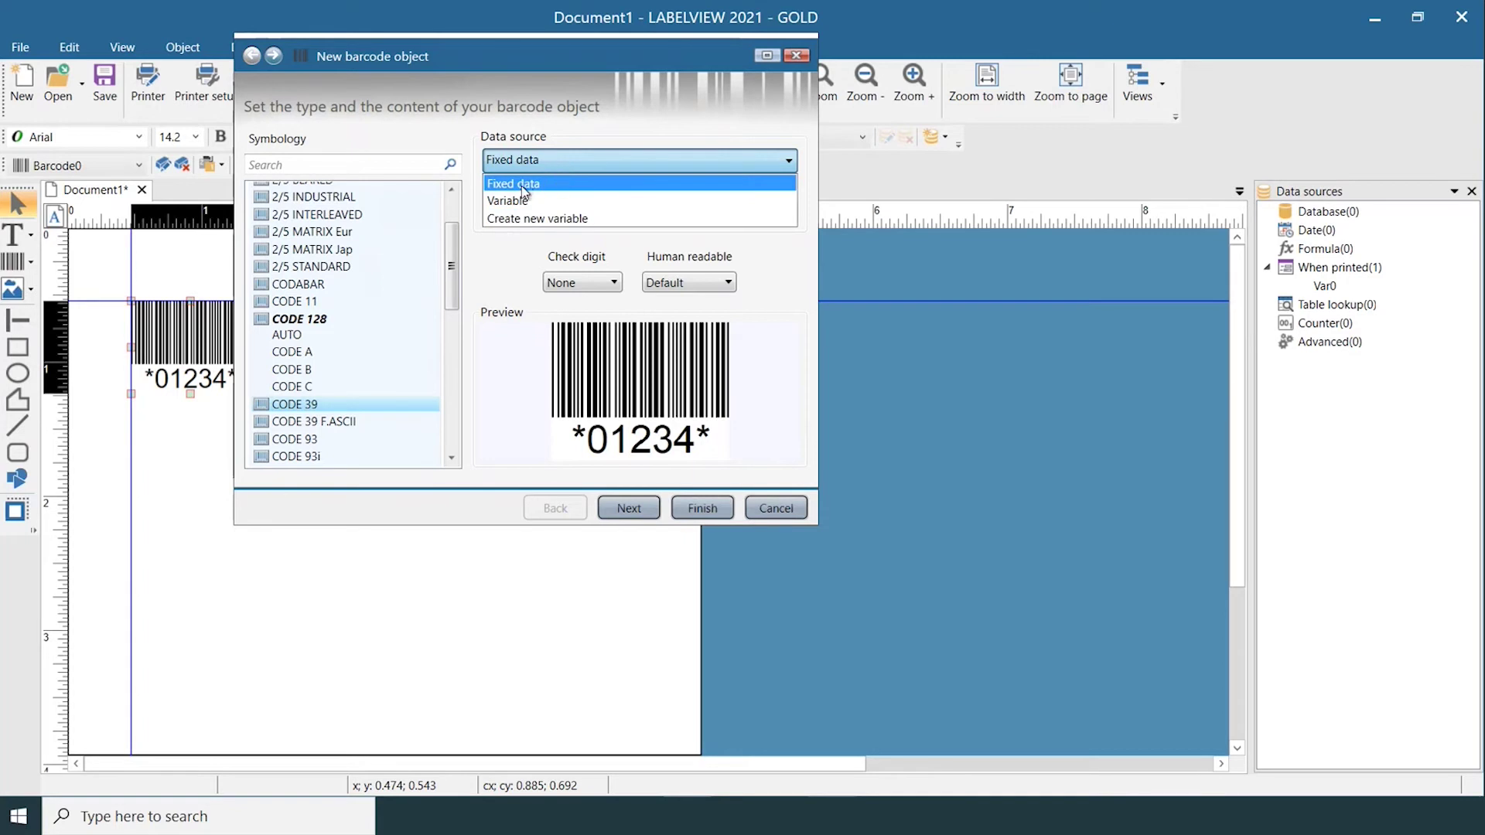
Keep Fixed data and replace the barcode data 01234 with 123456789
{"action": "left_click", "coordinate": [523, 188]}
{"action": "left_click", "coordinate": [523, 212]}
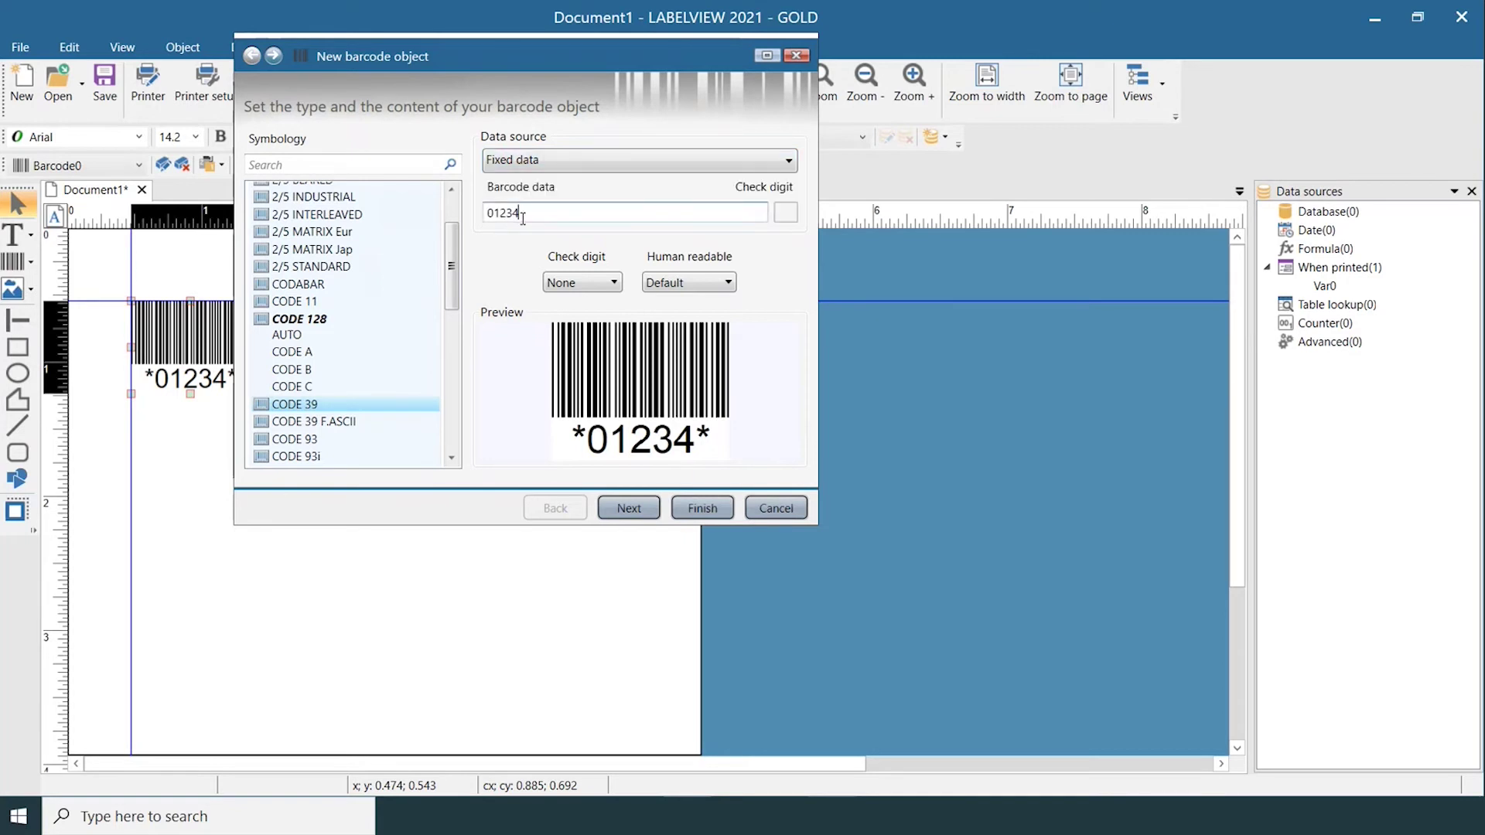
{"action": "key", "text": "BackSpace"}
{"action": "key", "text": "BackSpace"}
{"action": "key", "text": "BackSpace"}
{"action": "key", "text": "BackSpace"}
{"action": "key", "text": "BackSpace"}
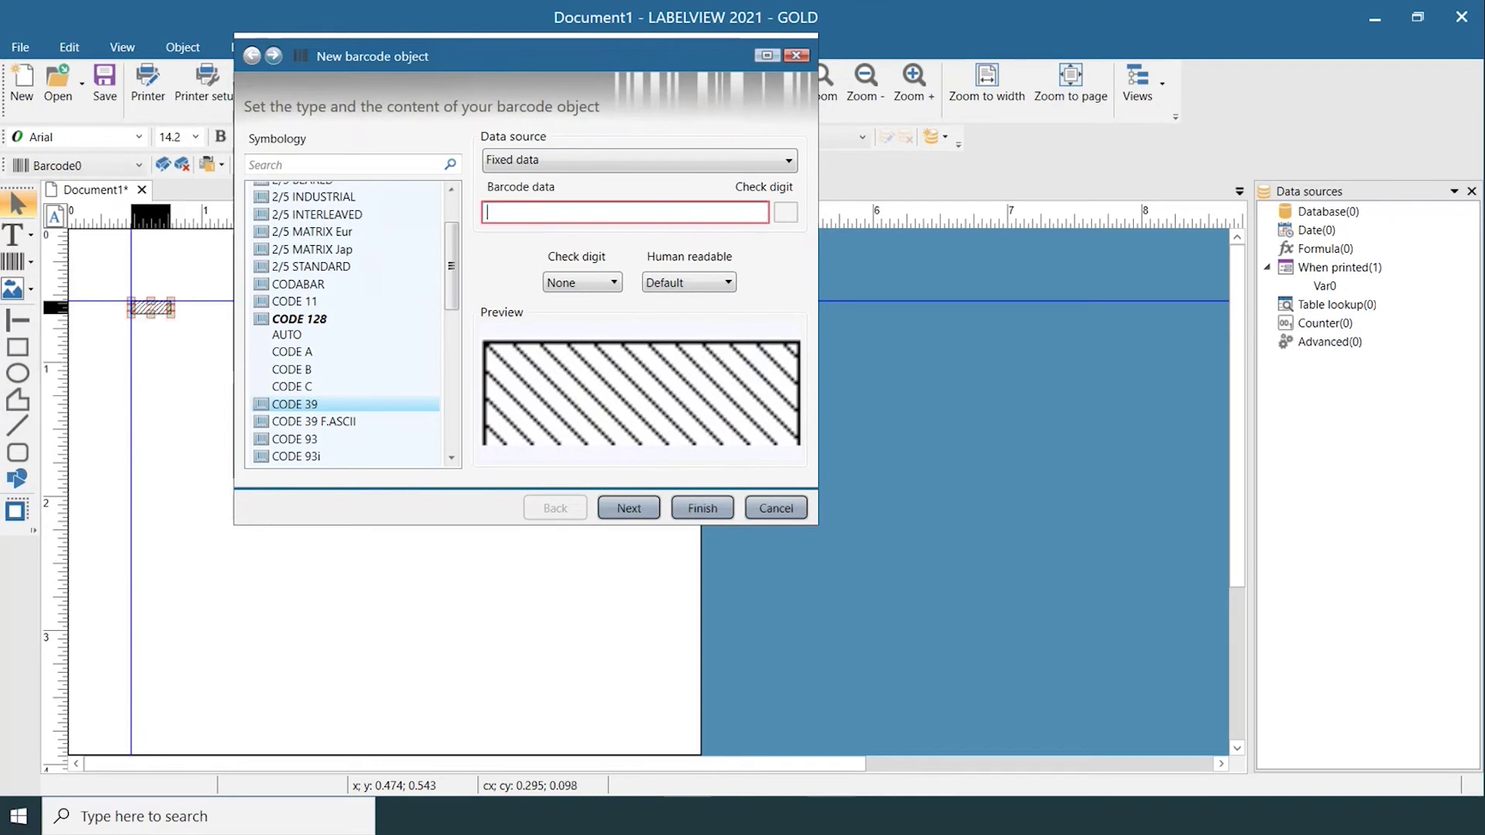
{"action": "type", "text": "123456789"}
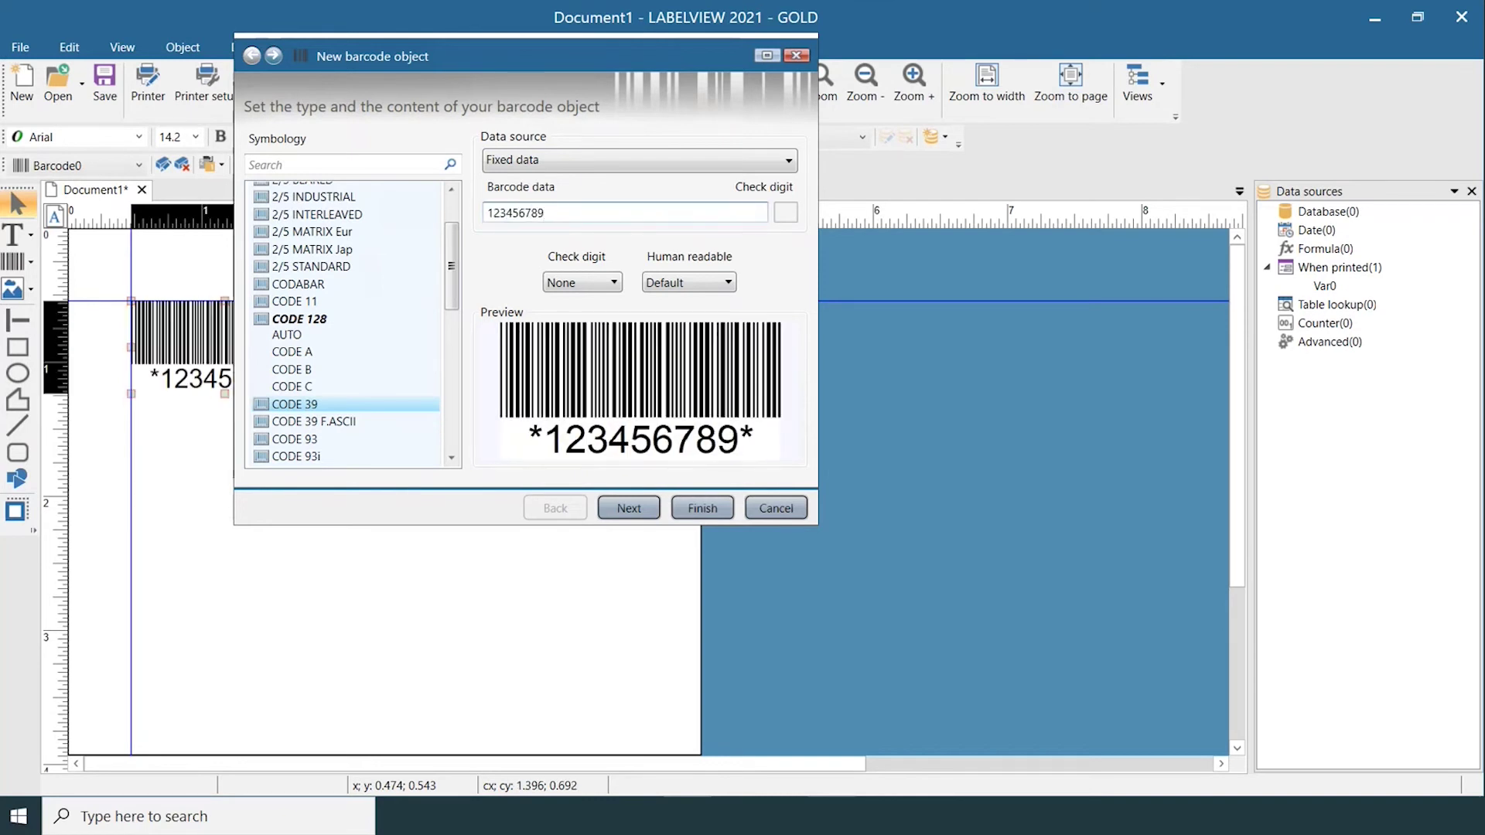
Set Check digit to 1 Digit and Human readable to Default, then go to properties
{"action": "left_click", "coordinate": [590, 286]}
{"action": "left_click", "coordinate": [591, 286]}
{"action": "left_click", "coordinate": [580, 317]}
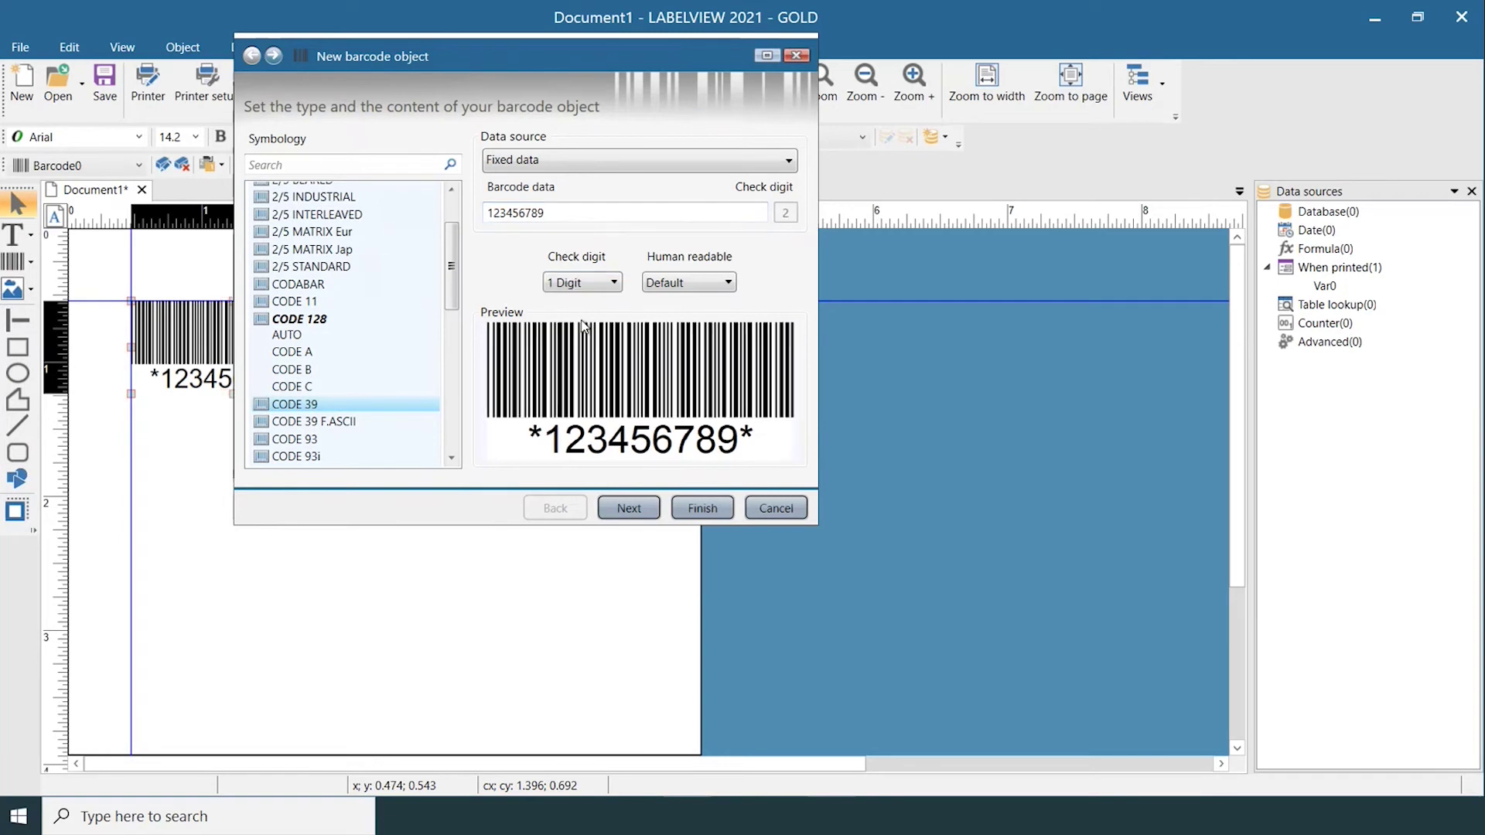
{"action": "left_click", "coordinate": [690, 283]}
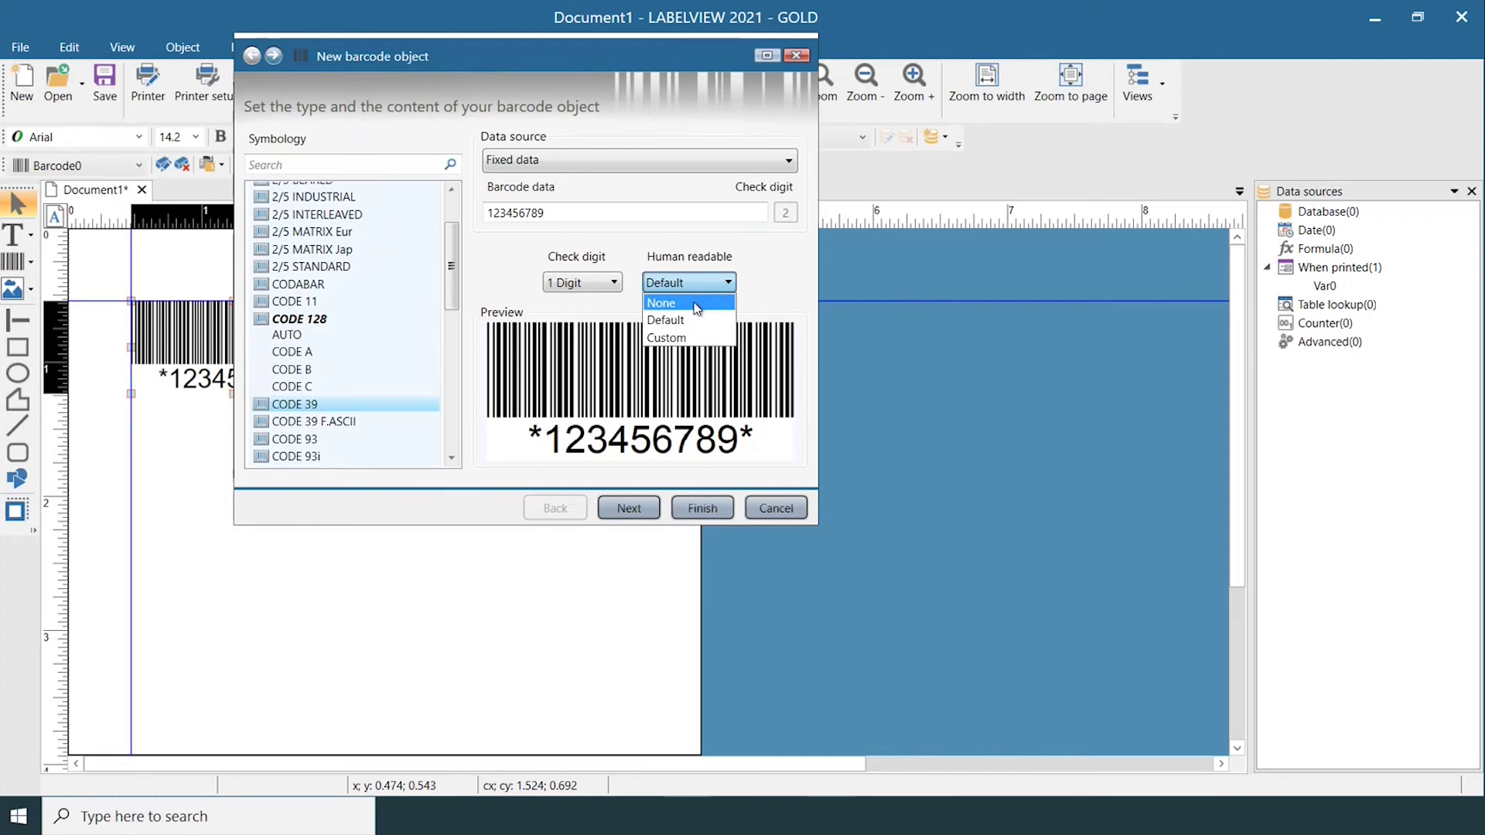
{"action": "left_click", "coordinate": [672, 302]}
{"action": "left_click", "coordinate": [691, 283]}
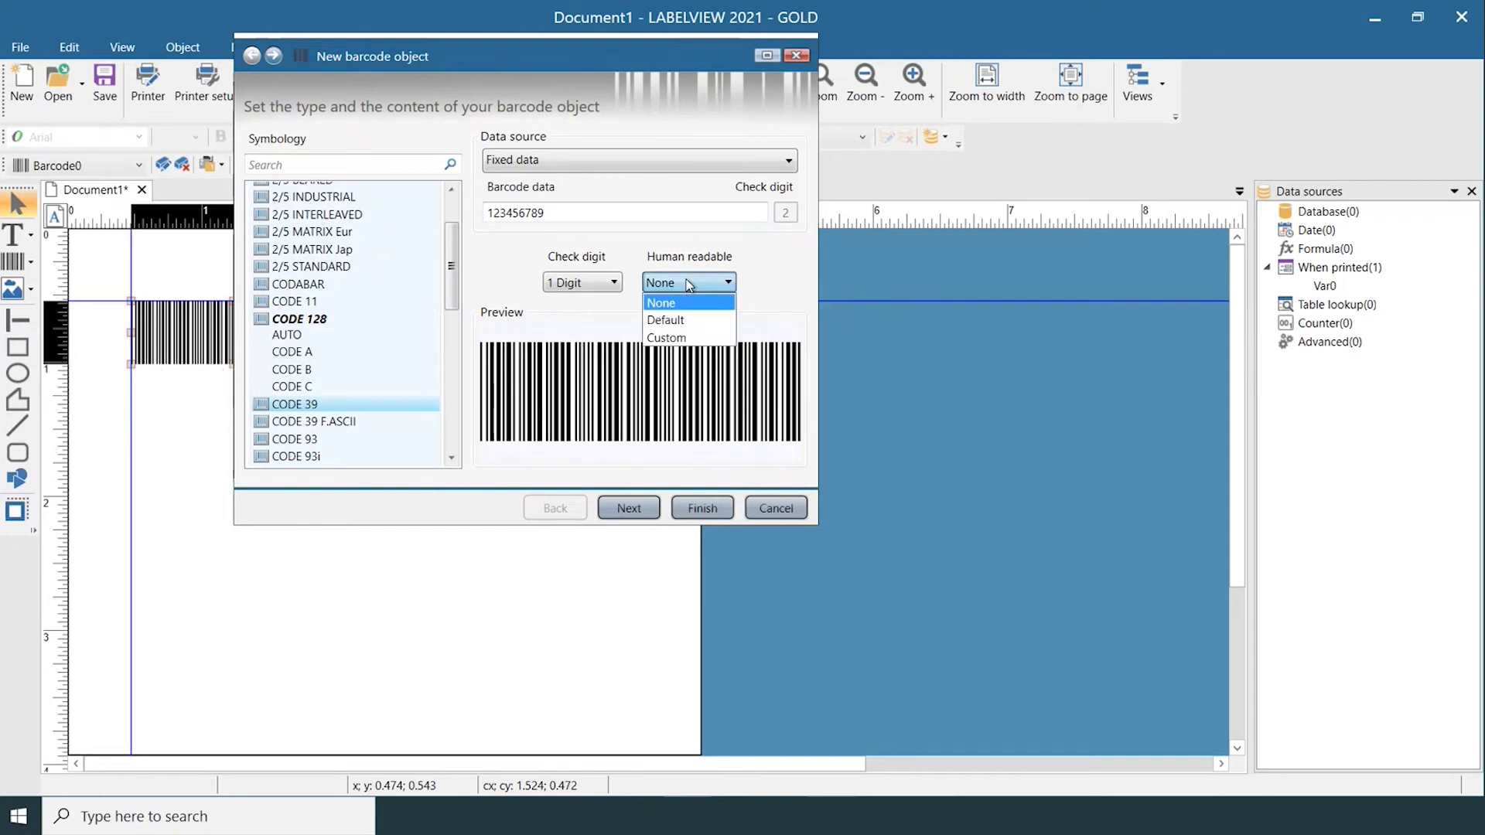
{"action": "left_click", "coordinate": [673, 315]}
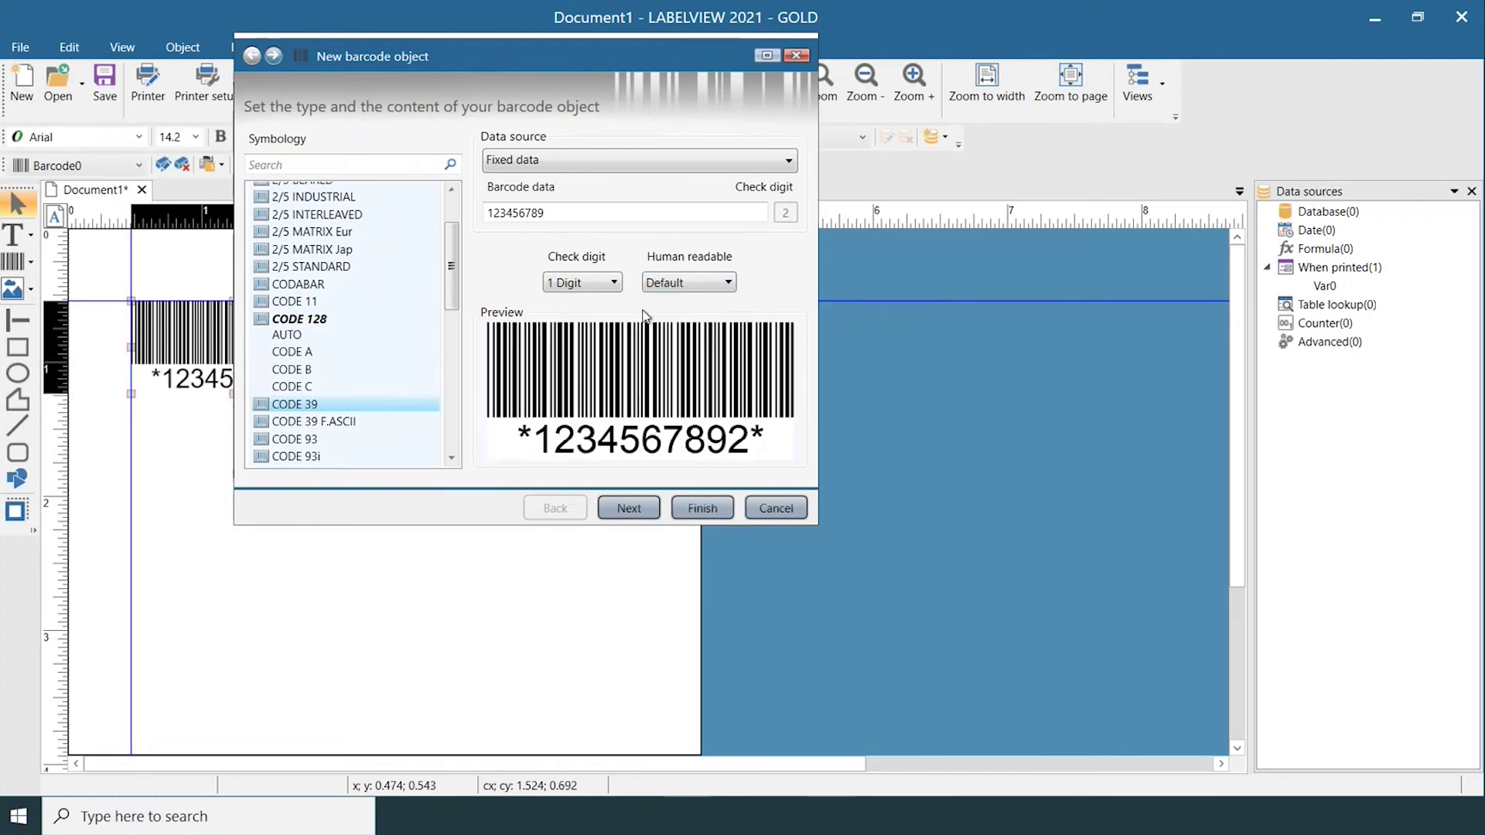
{"action": "left_click", "coordinate": [628, 508]}
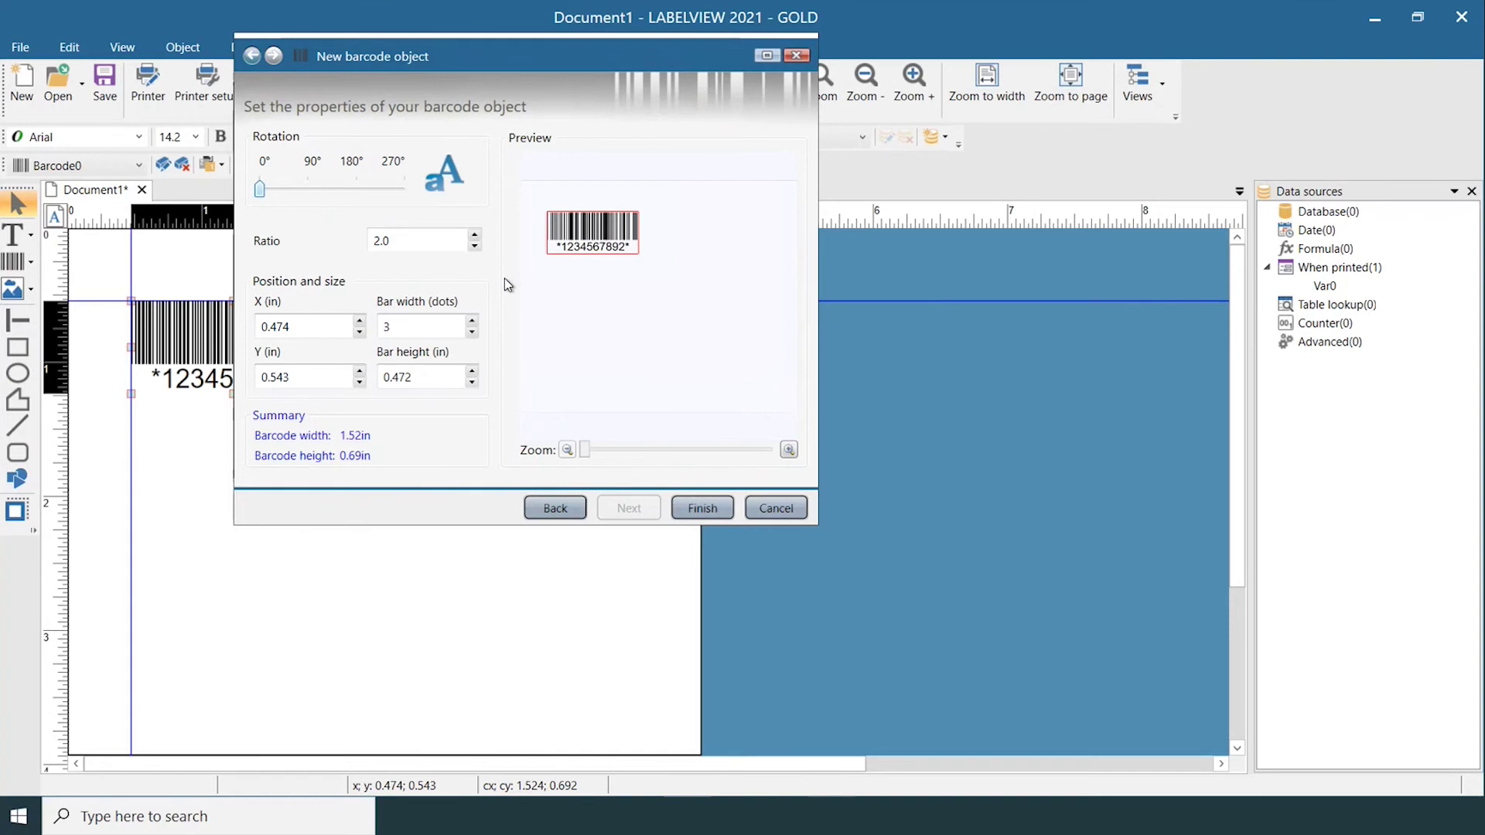
Set the bar ratio to 3.0 and finish the first barcode
{"action": "left_click", "coordinate": [474, 235]}
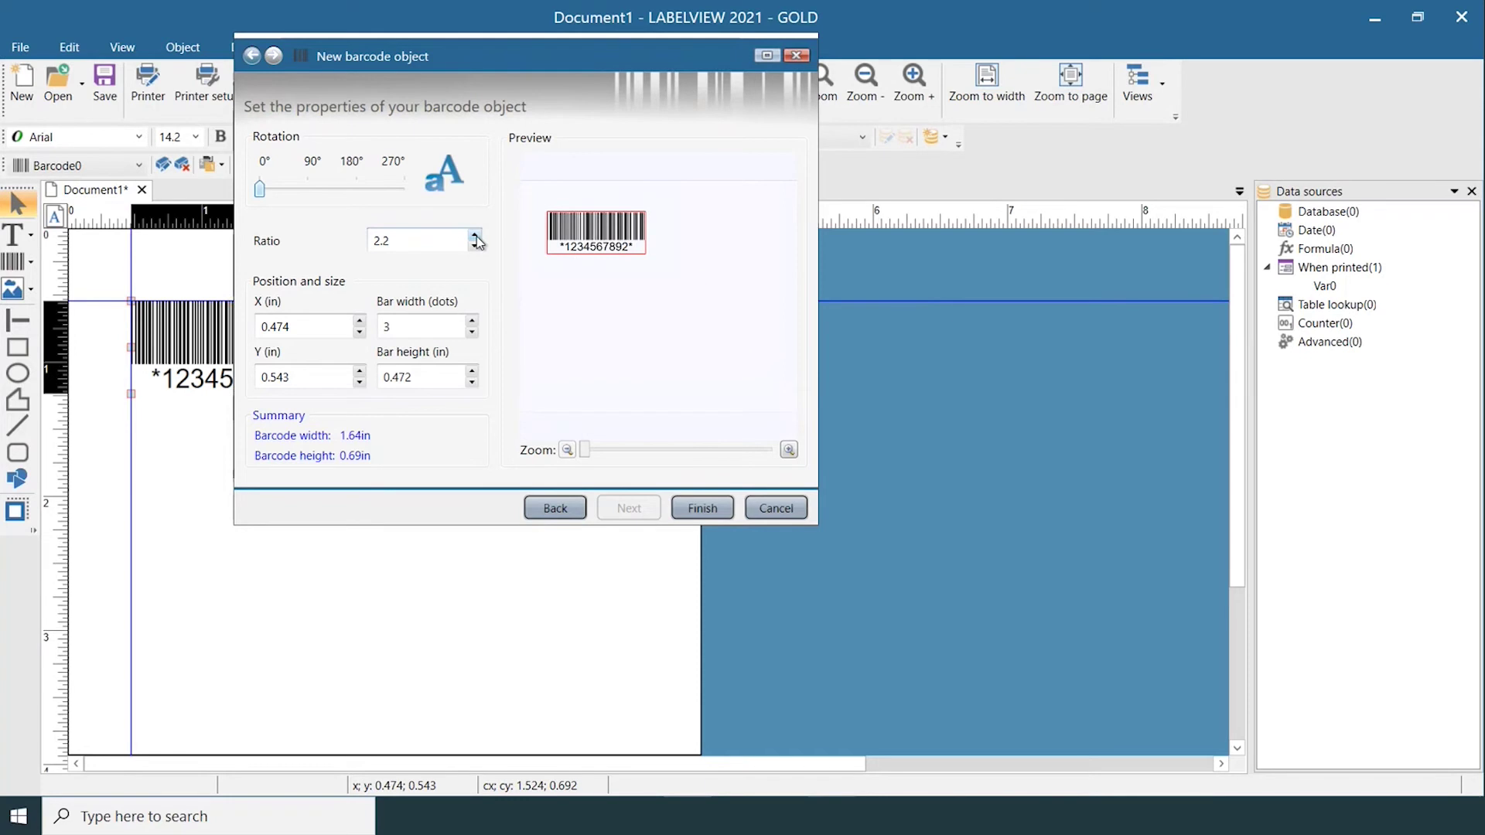
{"action": "left_click", "coordinate": [475, 236]}
{"action": "double_click", "coordinate": [417, 239]}
{"action": "type", "text": "2"}
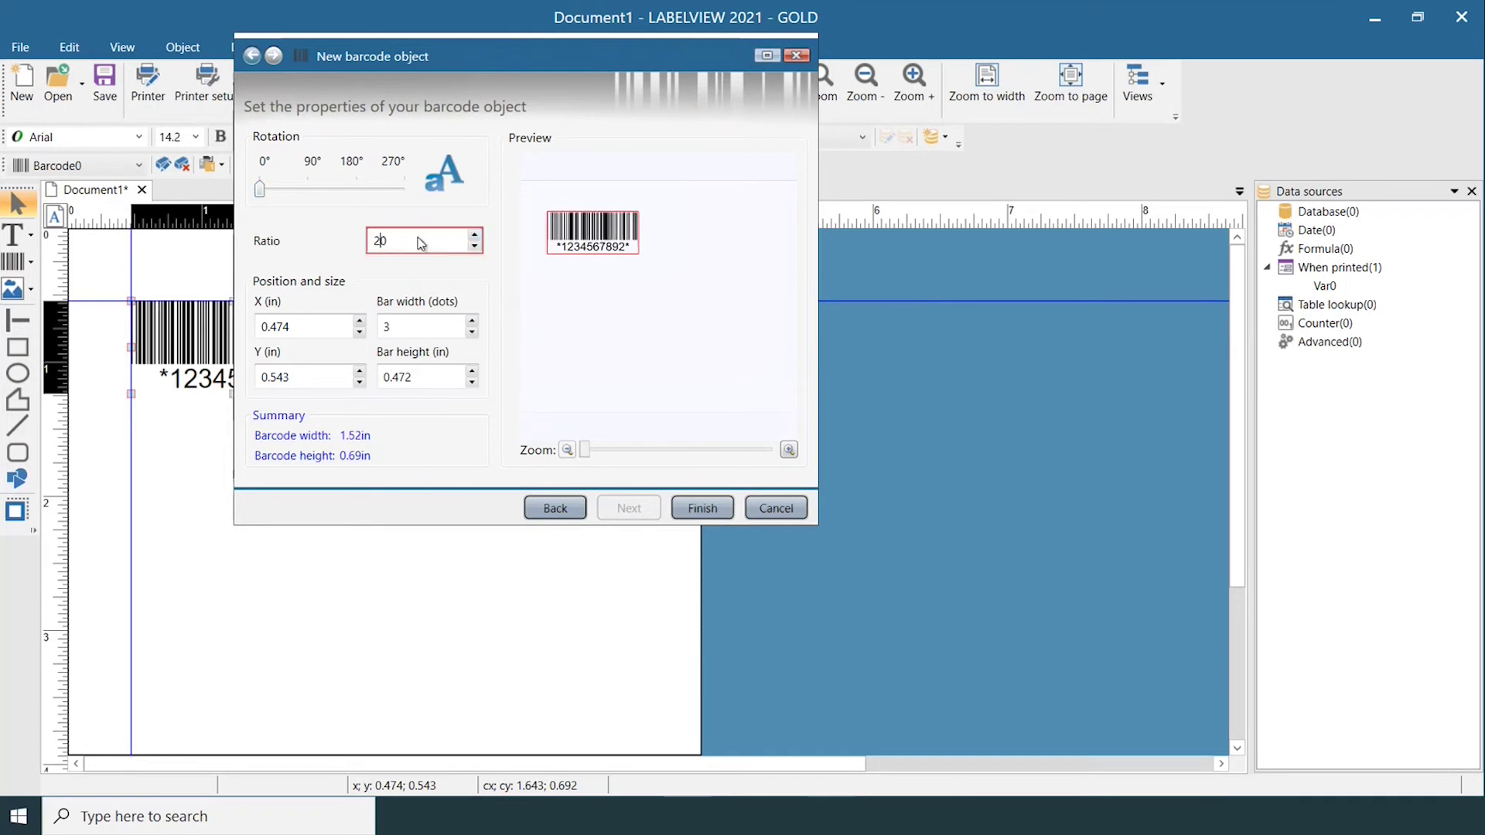
{"action": "key", "text": "BackSpace"}
{"action": "type", "text": "3"}
{"action": "key", "text": "Return"}
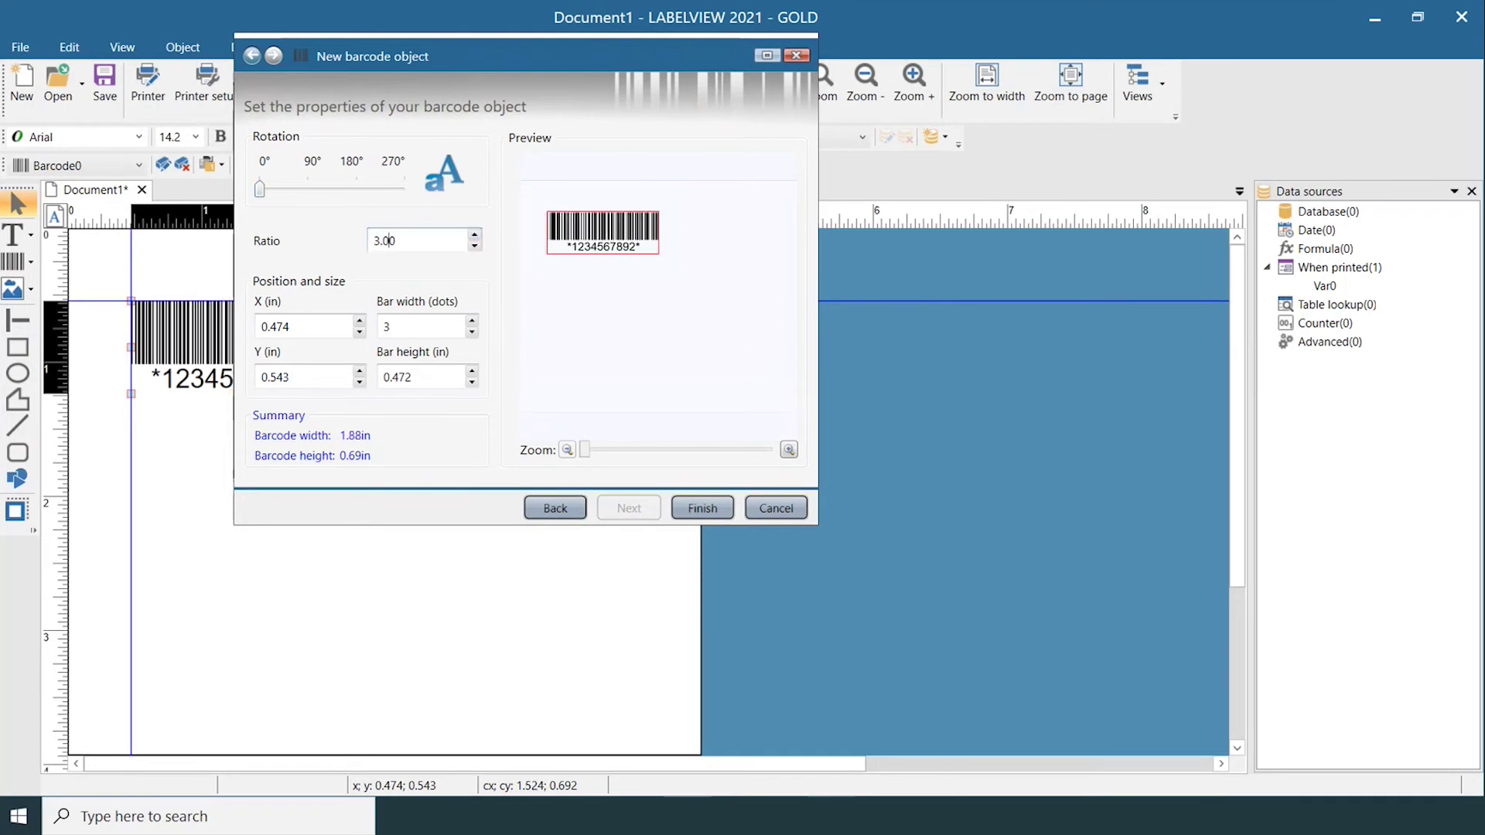
{"action": "key", "text": "Return"}
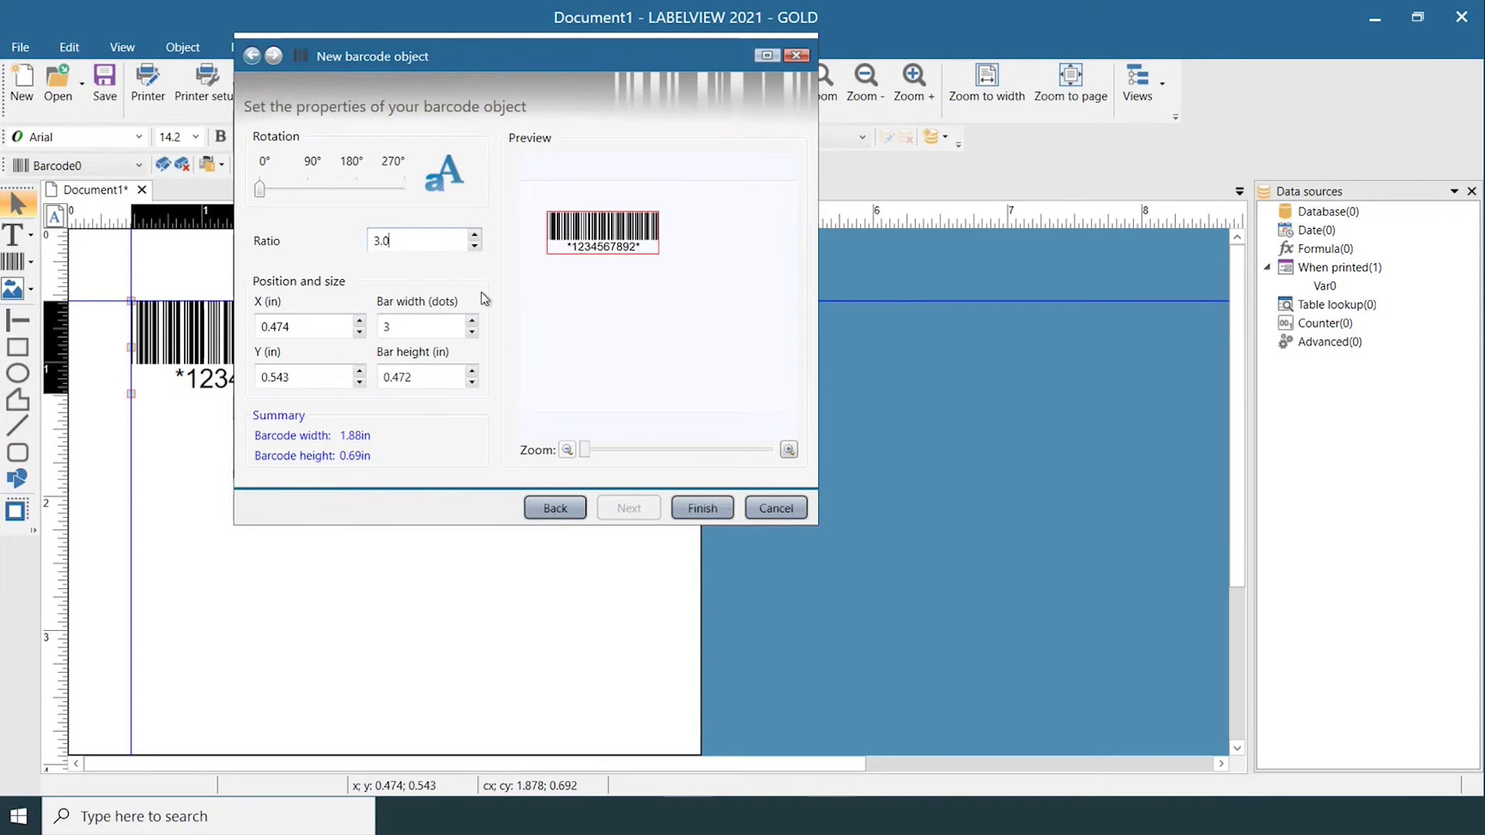
{"action": "left_click", "coordinate": [701, 509]}
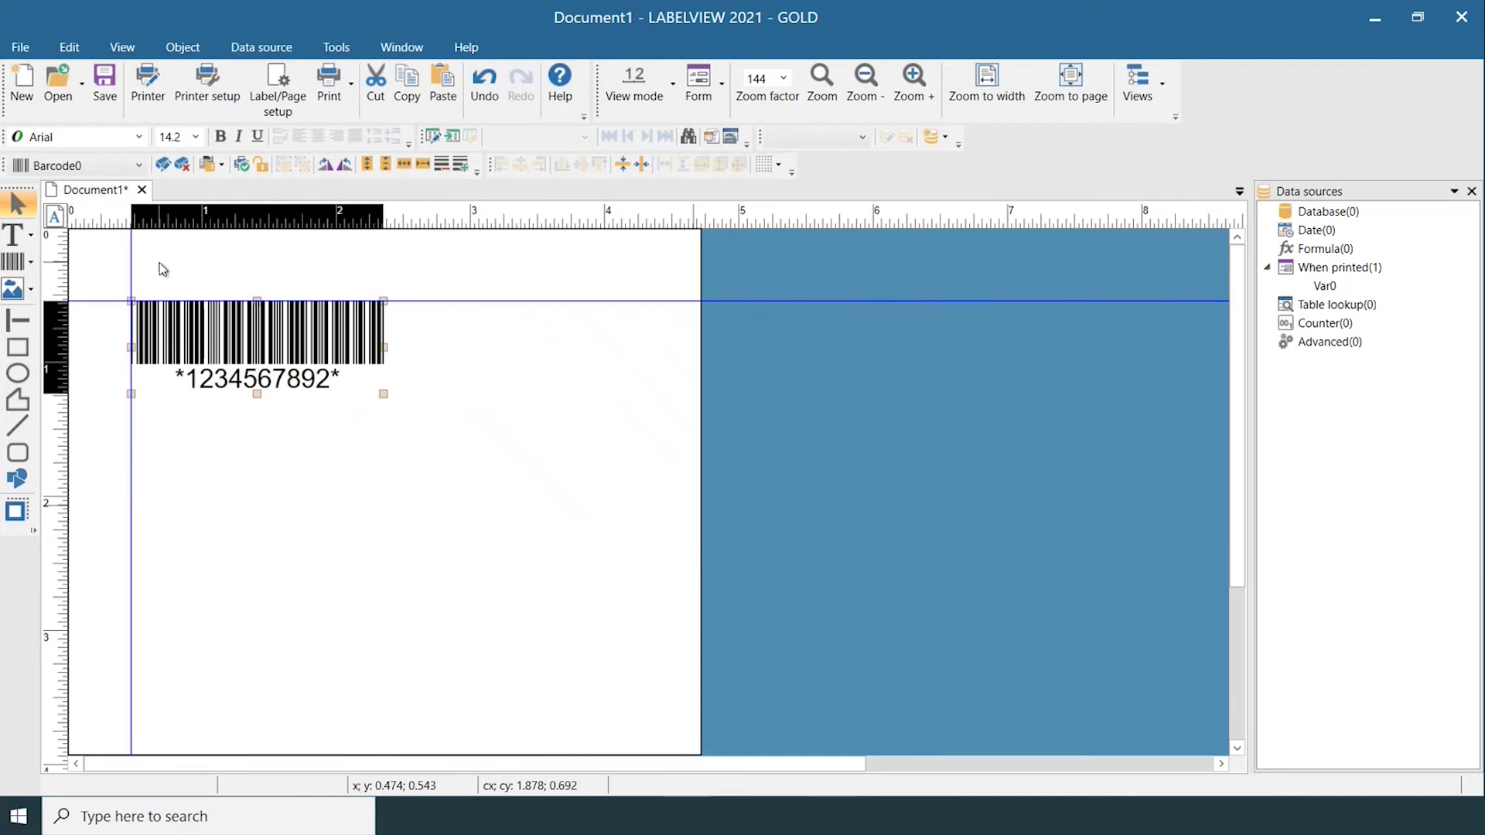
Place a new Fixed Barcode below the first barcode
{"action": "left_click", "coordinate": [33, 267]}
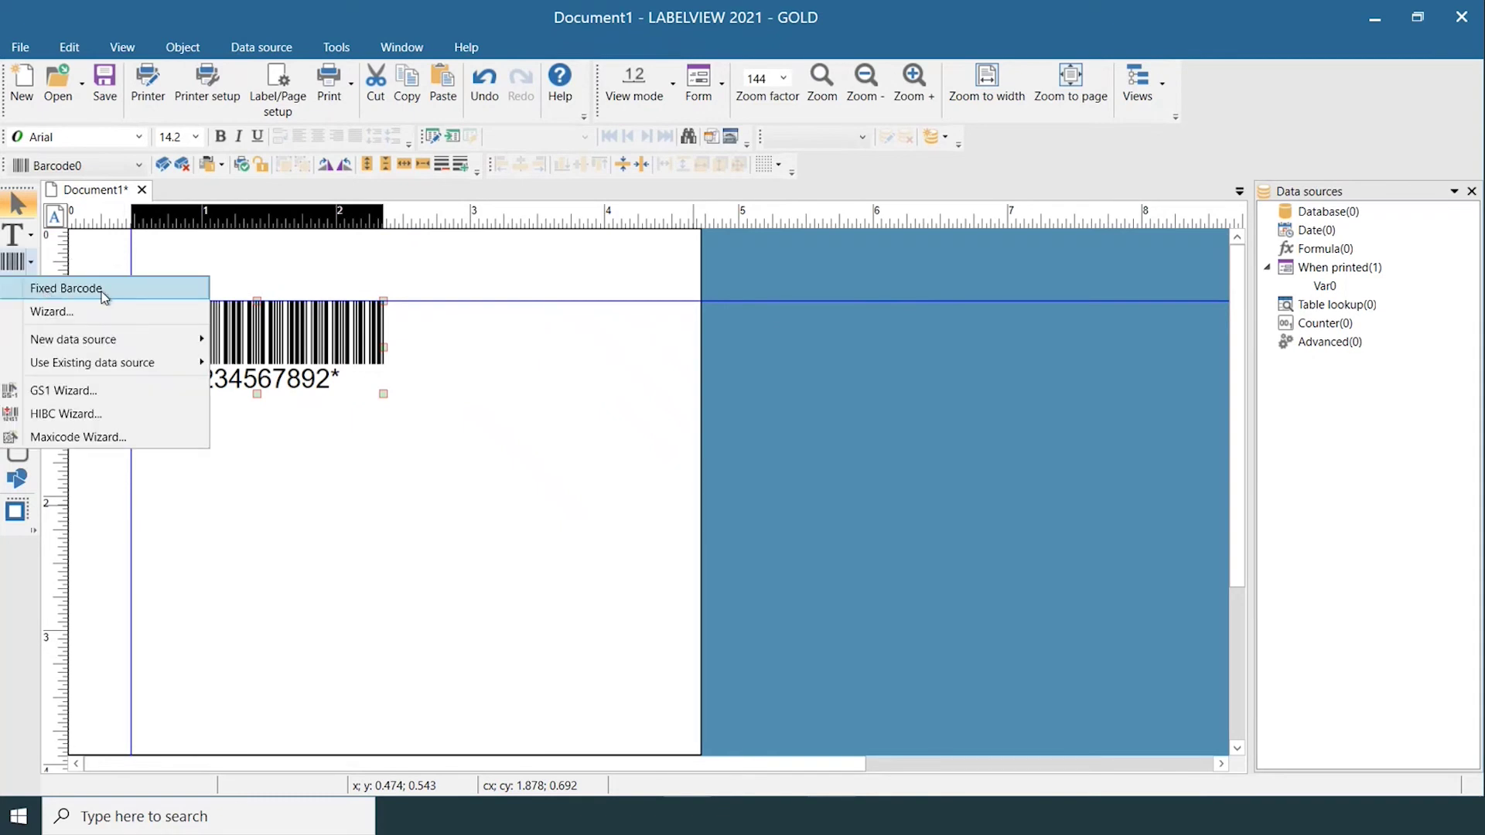
{"action": "left_click", "coordinate": [65, 288]}
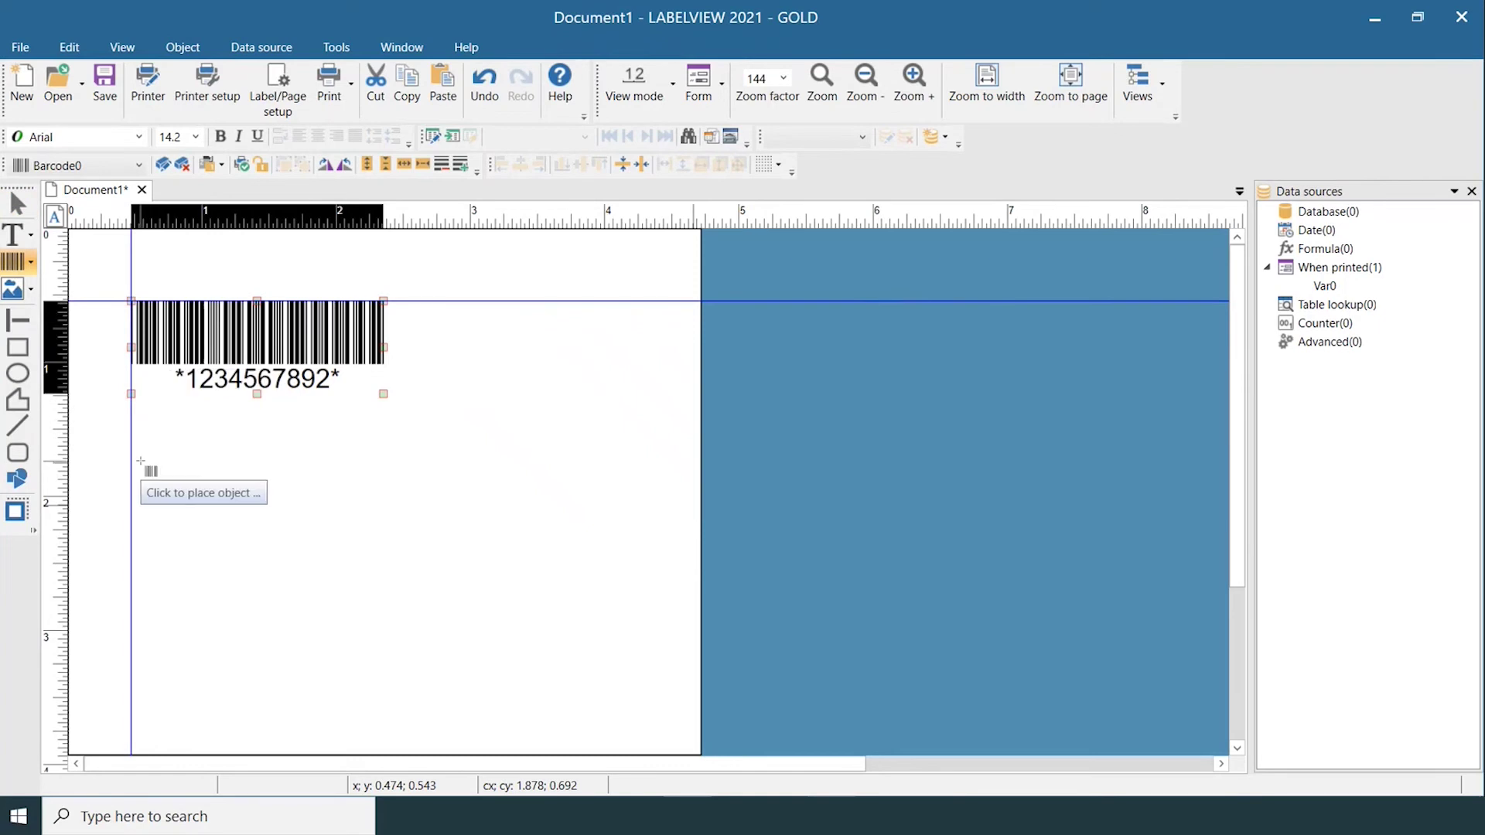
{"action": "left_click", "coordinate": [140, 462]}
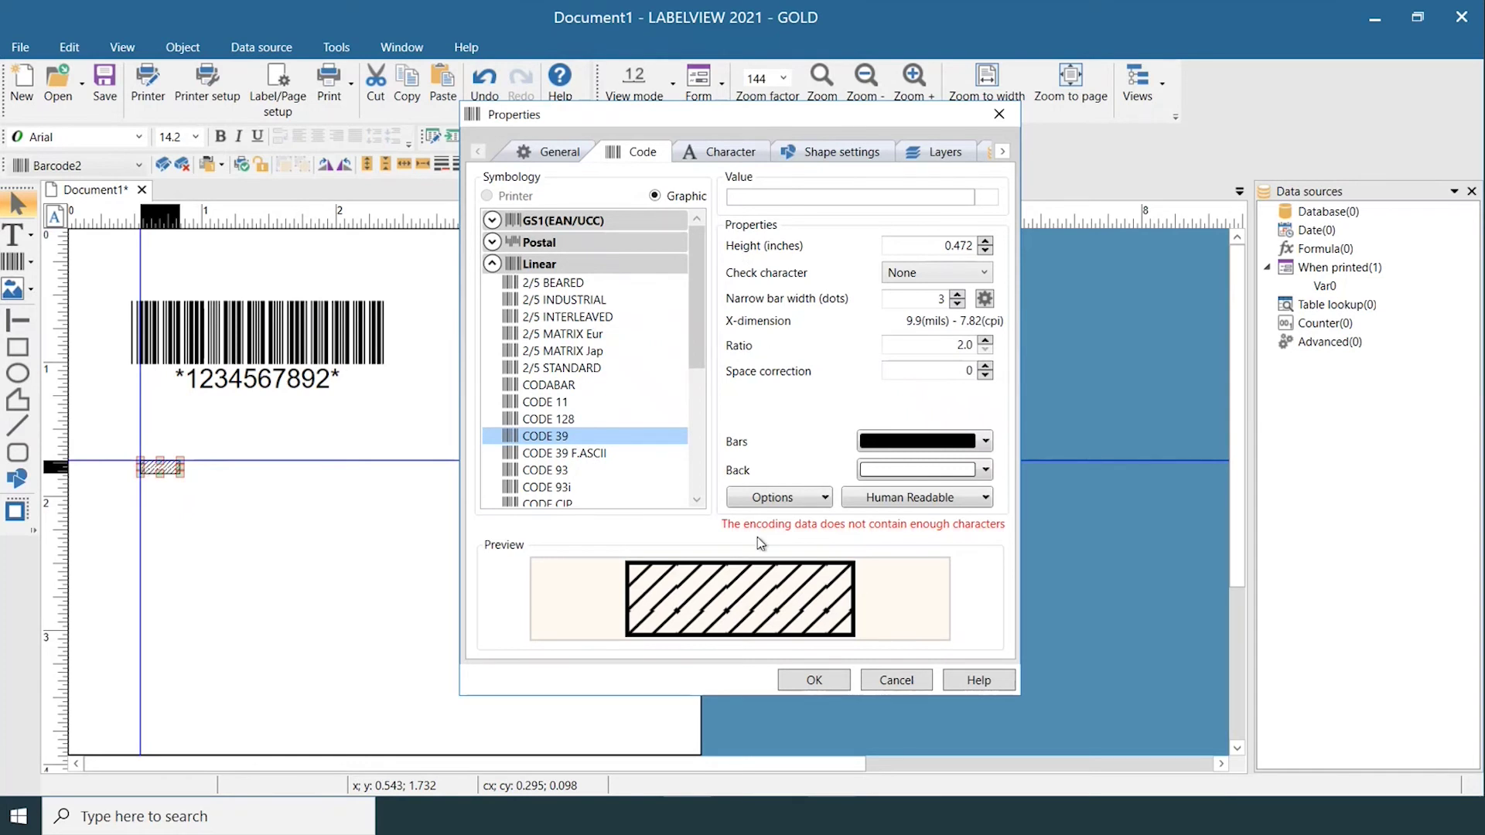
{"action": "left_click", "coordinate": [802, 199]}
{"action": "type", "text": "123456789"}
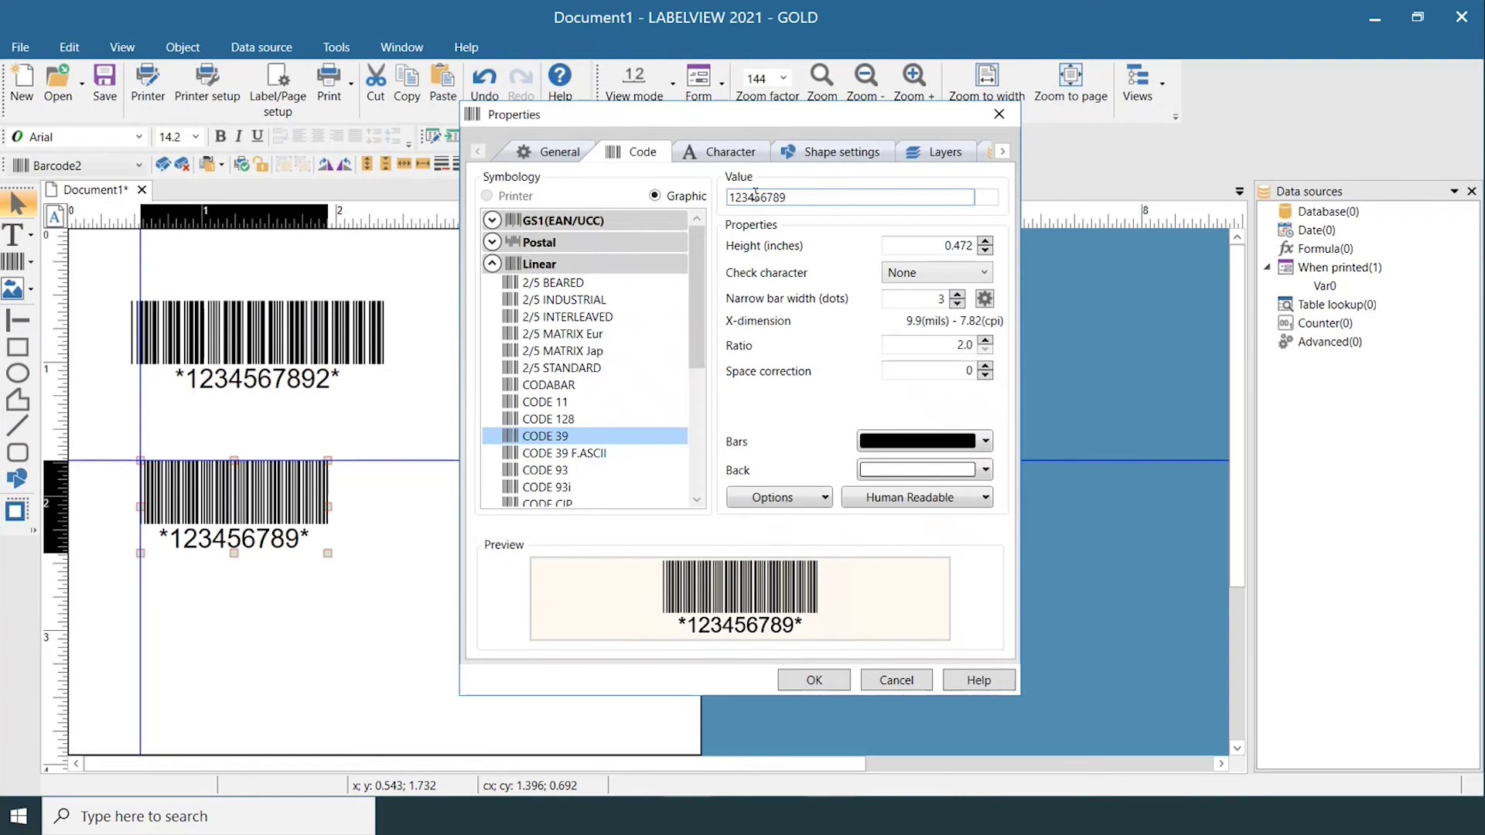
{"action": "left_click", "coordinate": [716, 161]}
{"action": "left_click", "coordinate": [548, 304]}
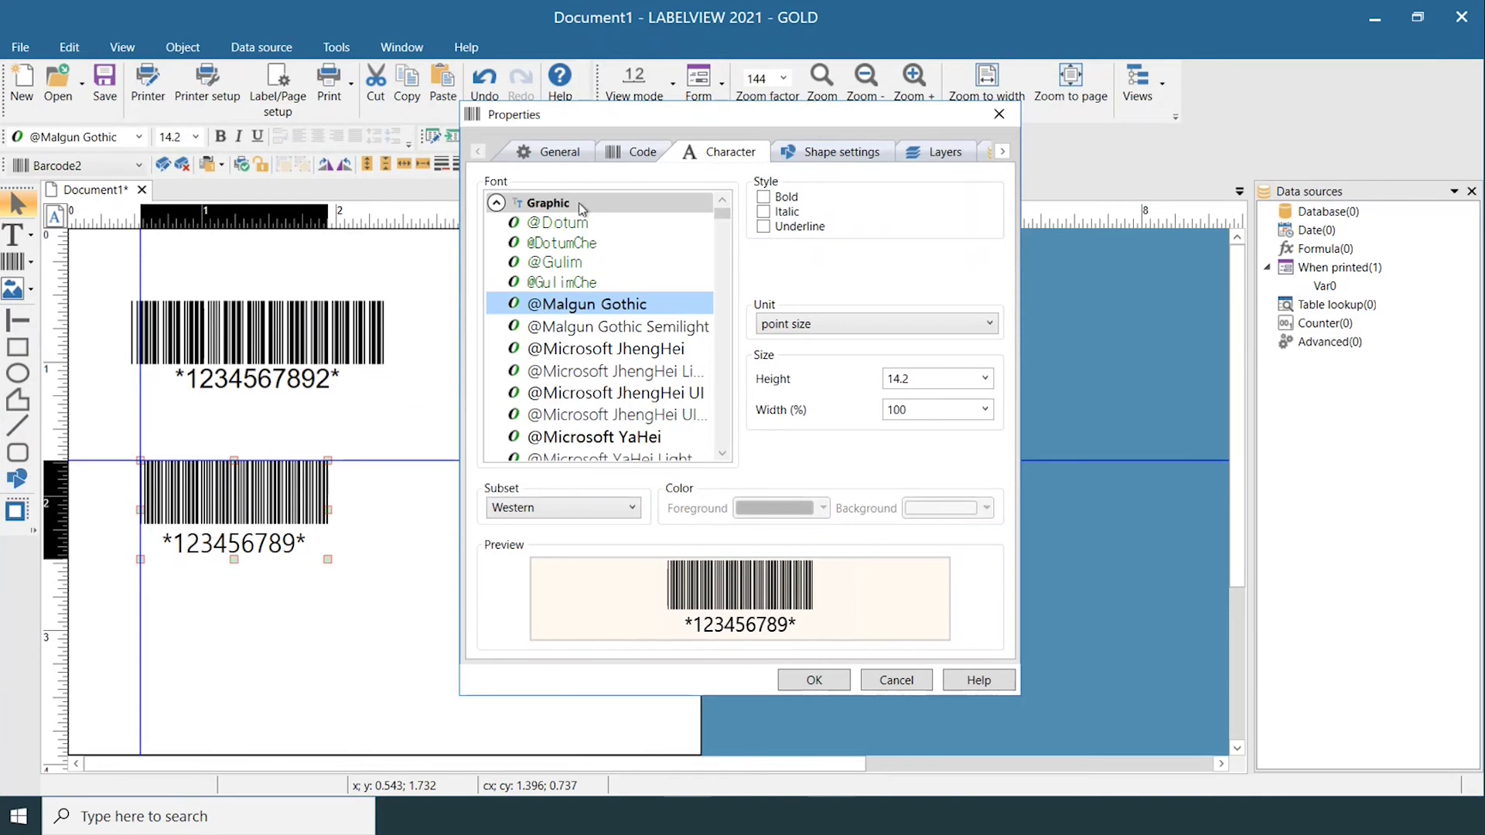
{"action": "left_click", "coordinate": [817, 688]}
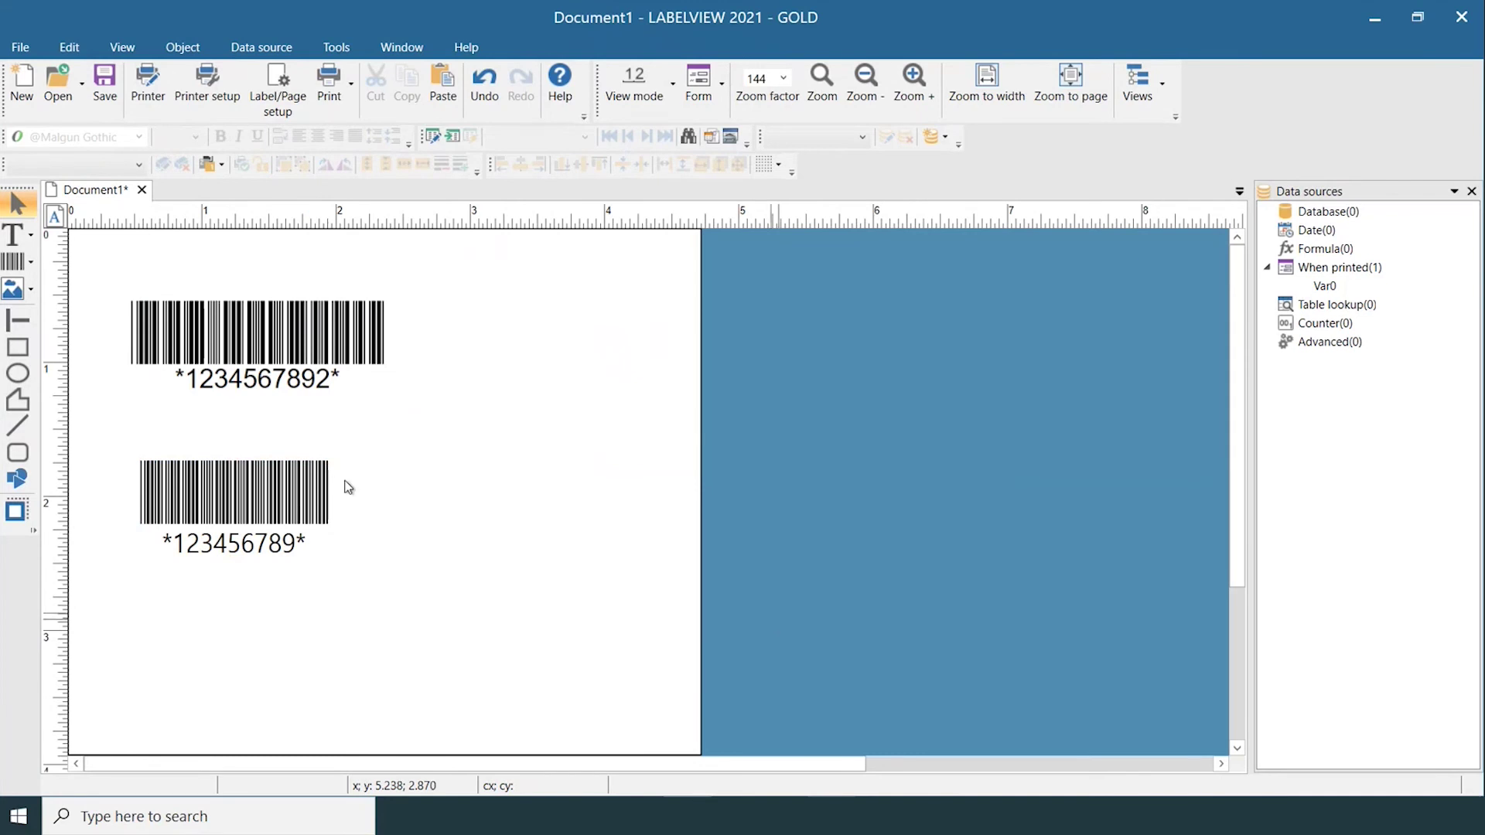
{"action": "left_click", "coordinate": [291, 485]}
{"action": "double_click", "coordinate": [282, 486]}
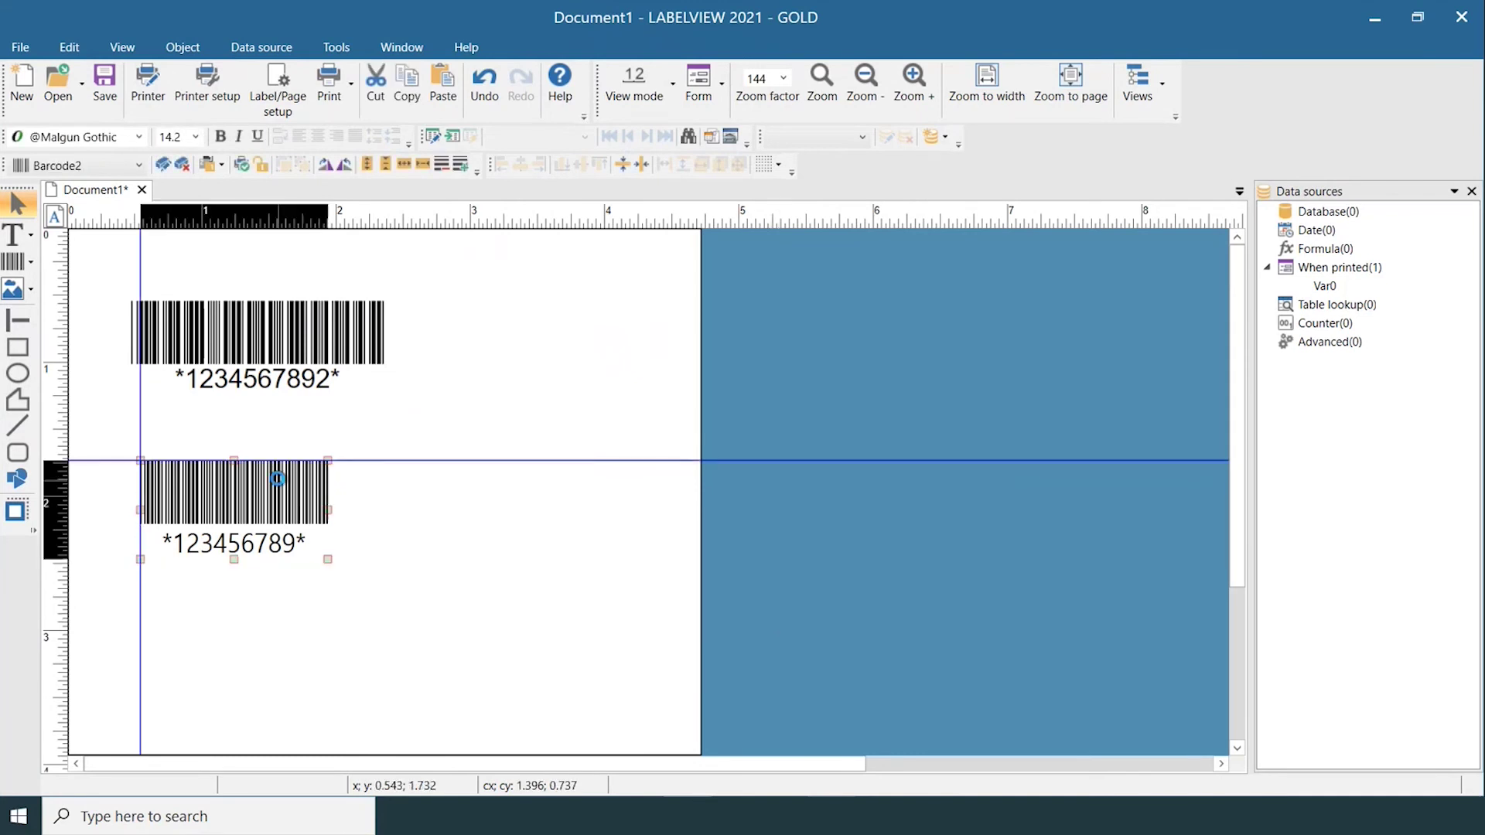
{"action": "left_click", "coordinate": [720, 152]}
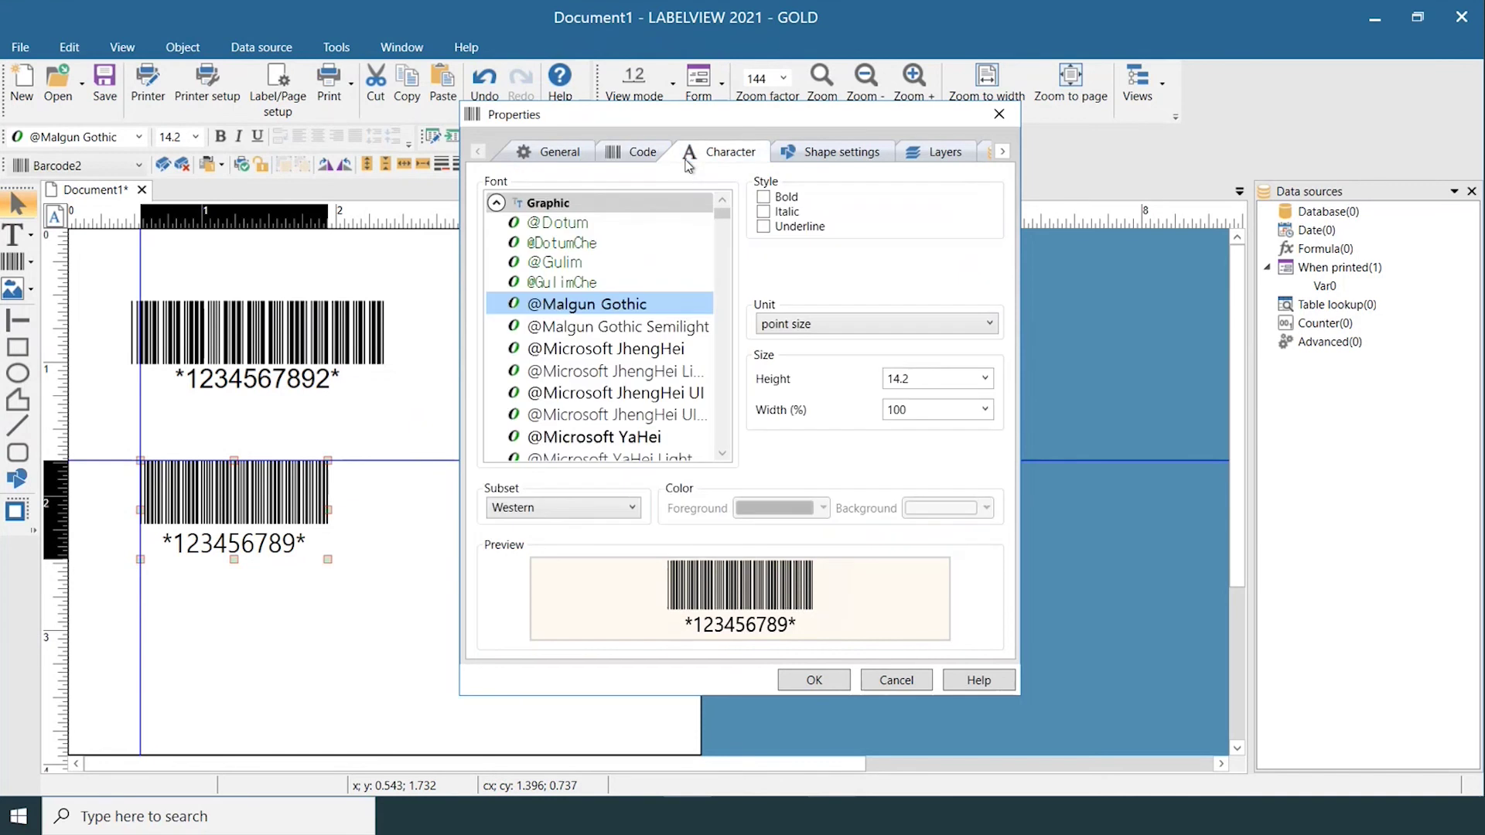
{"action": "left_click", "coordinate": [635, 152]}
{"action": "left_click", "coordinate": [814, 681]}
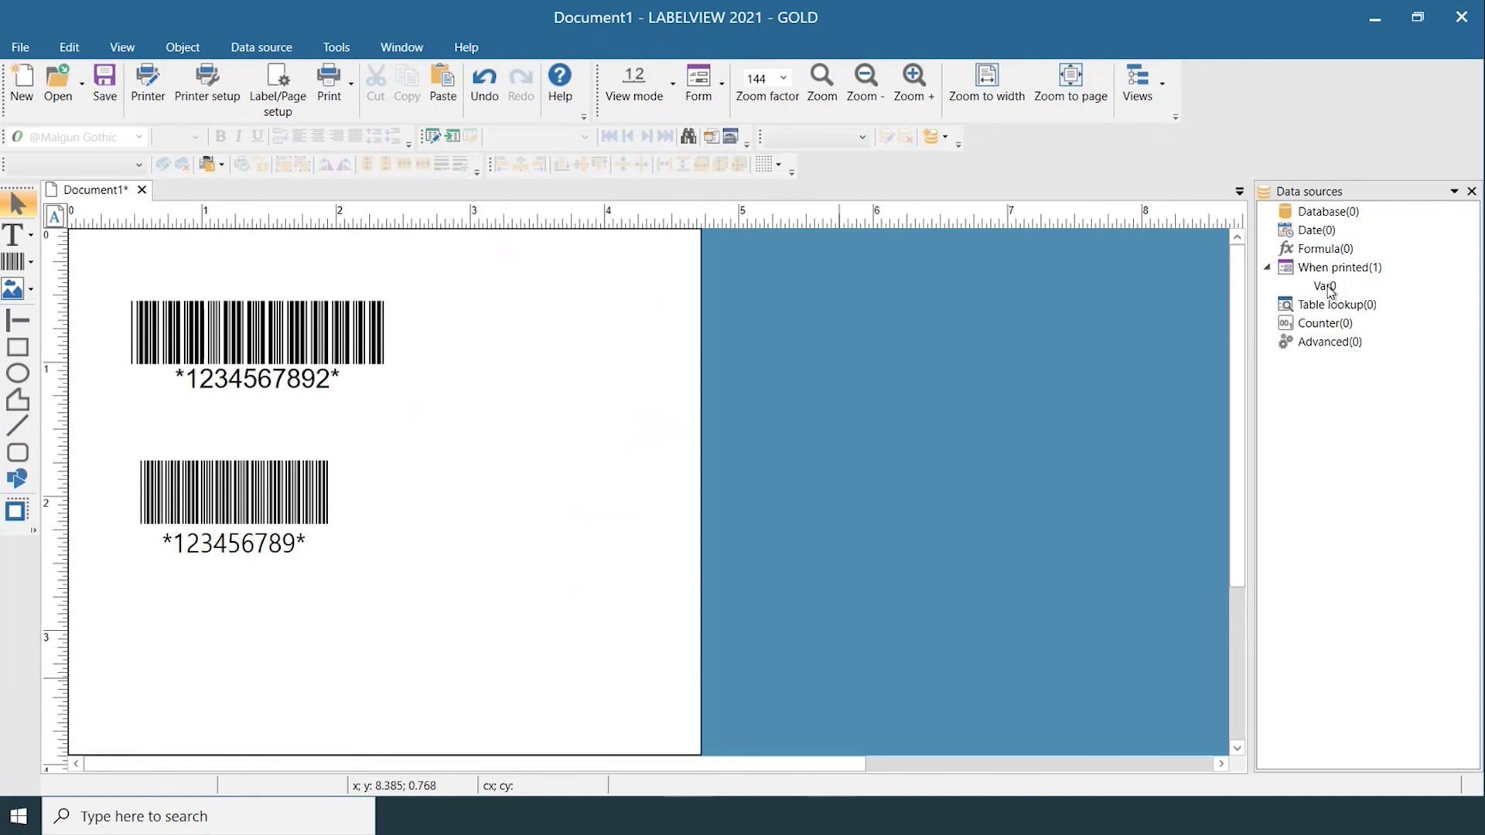
Start placing the Var0 variable from Data sources
{"action": "left_click", "coordinate": [1329, 288]}
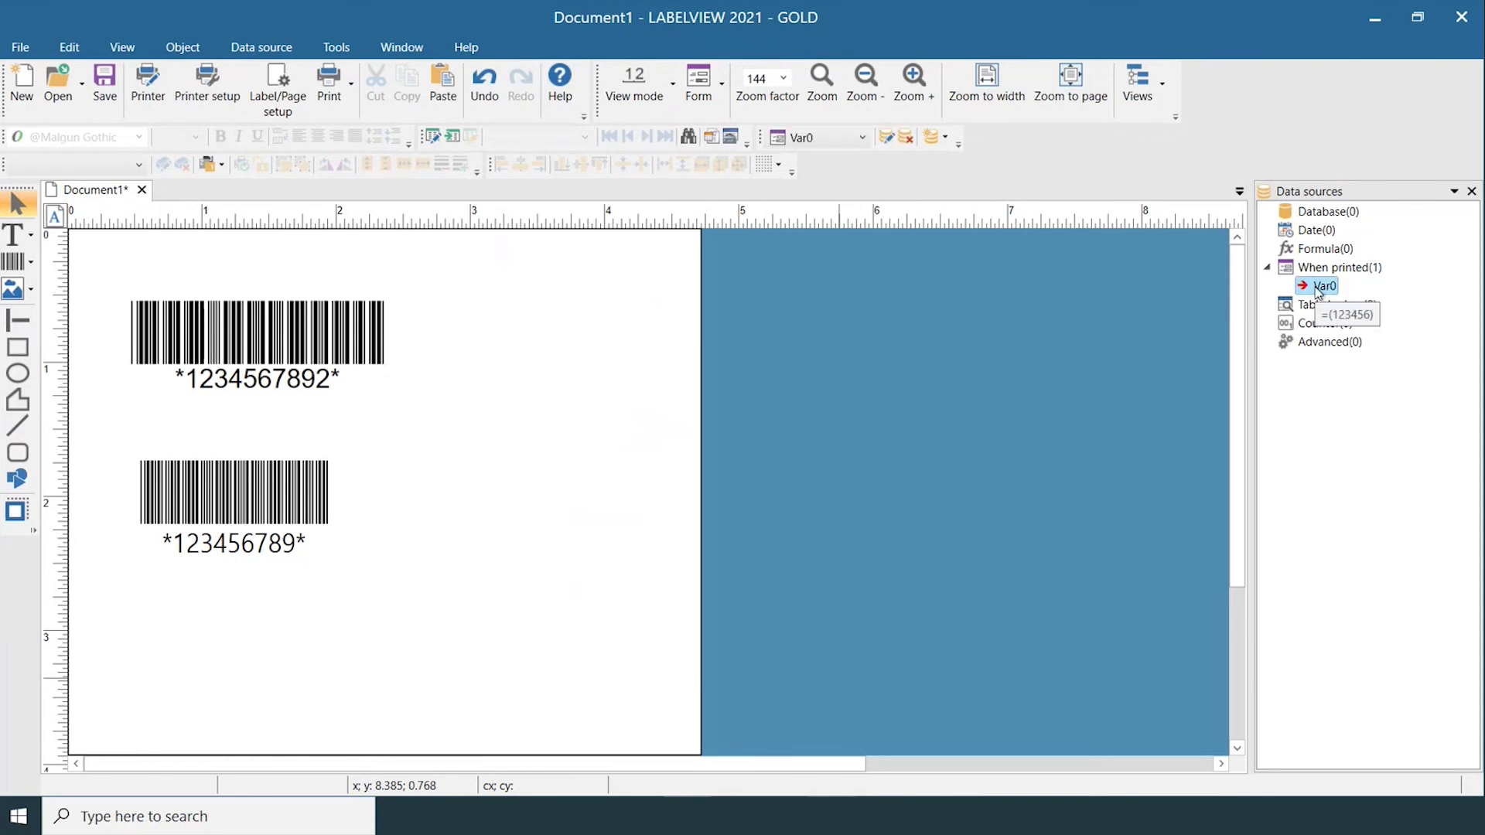
{"action": "right_click", "coordinate": [1320, 290]}
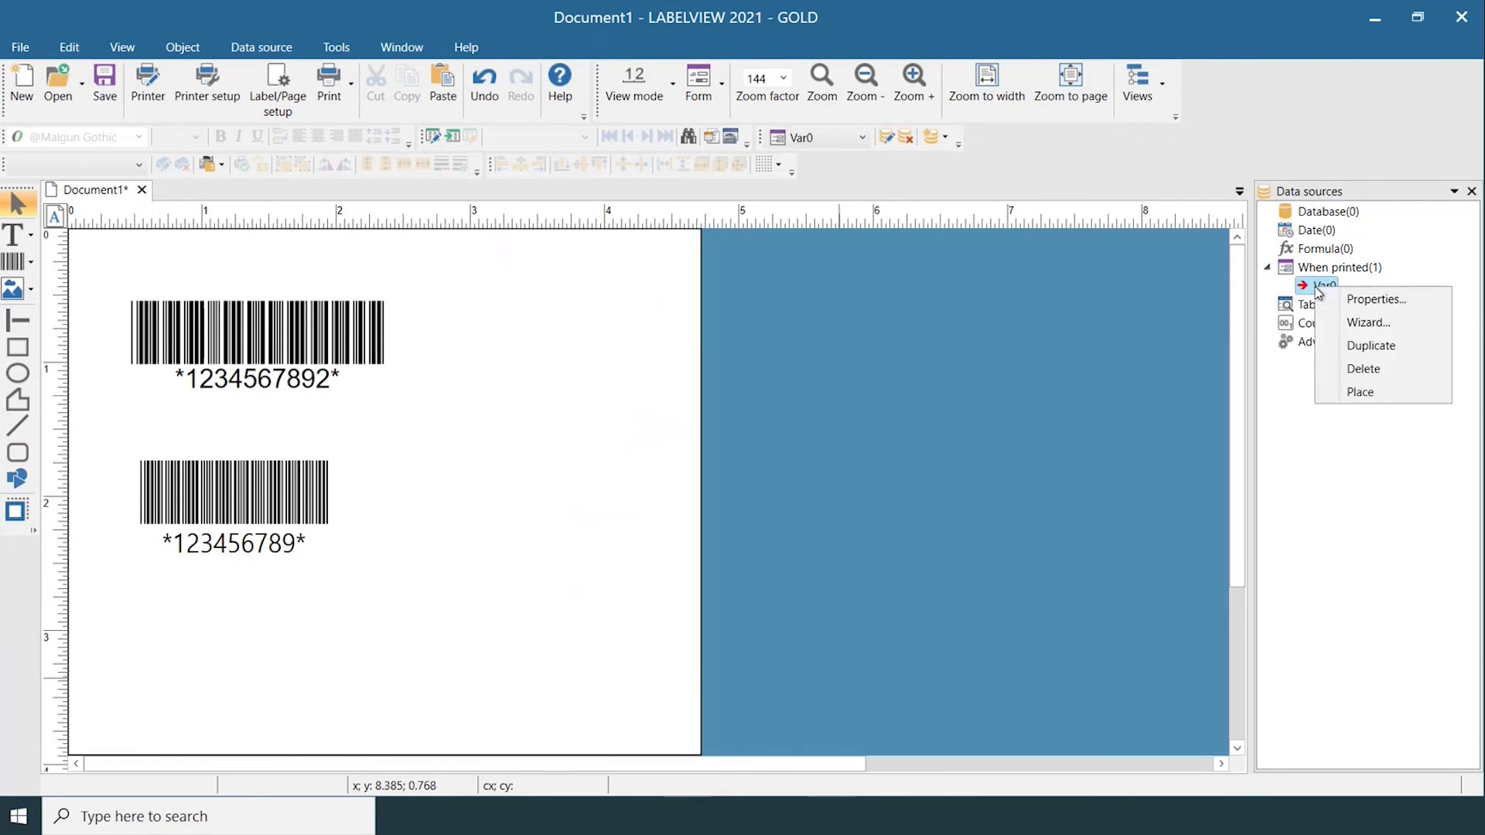
{"action": "left_click", "coordinate": [1359, 394]}
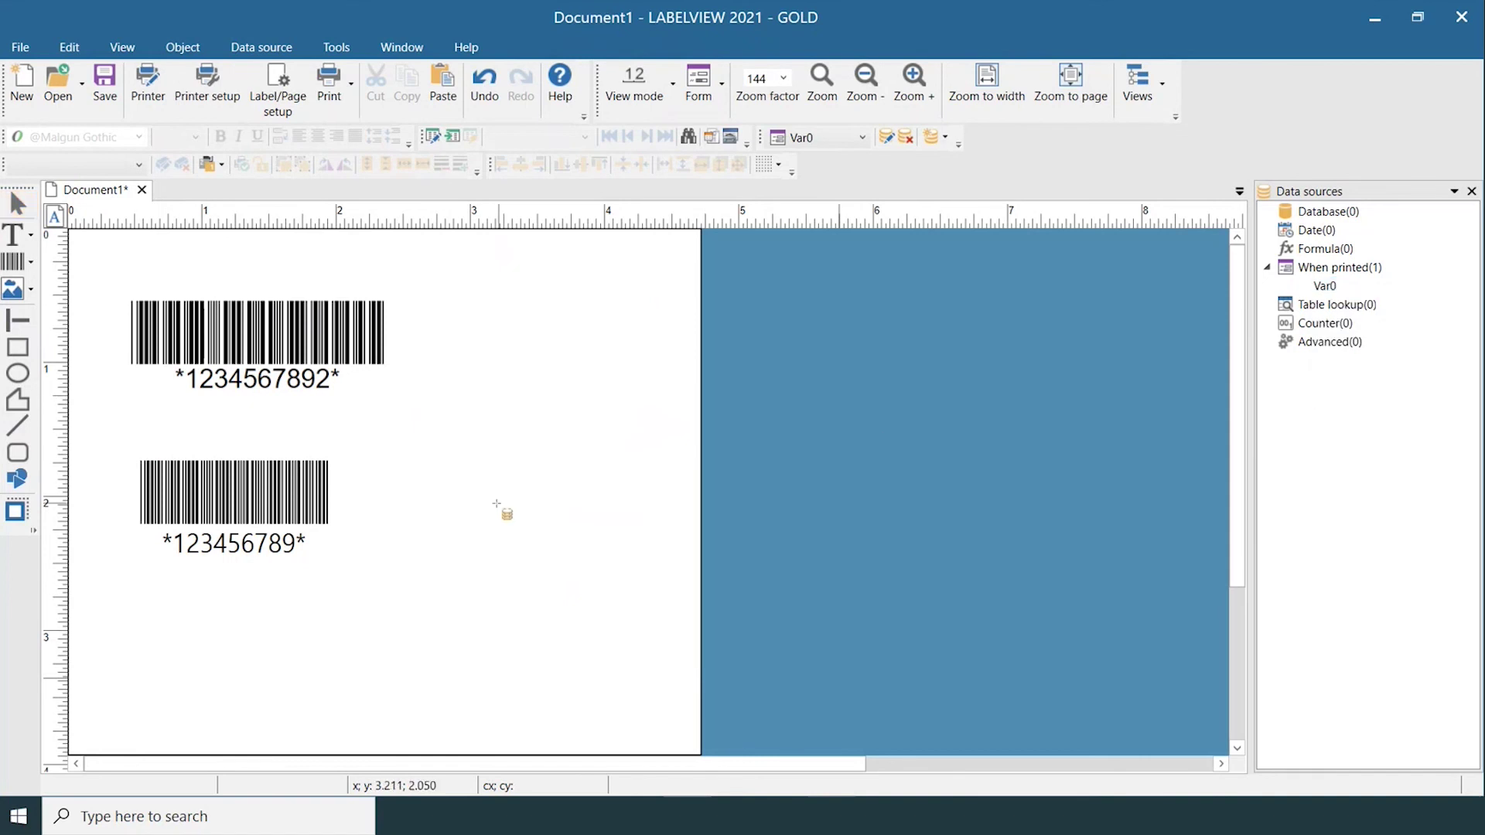
Drop Var0 beside the second barcode as a barcode and open its properties
{"action": "left_click", "coordinate": [486, 451]}
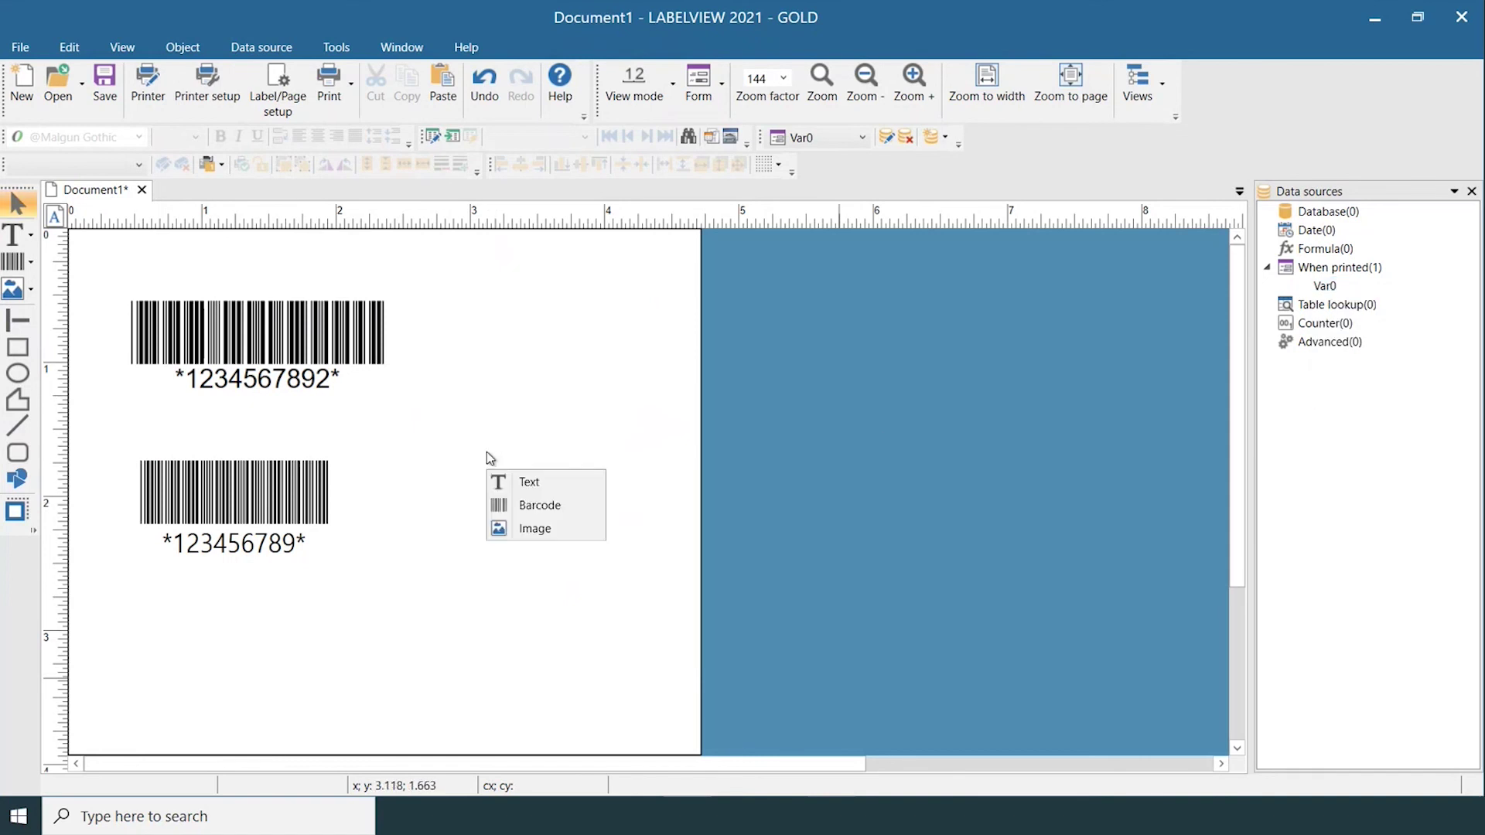
{"action": "left_click", "coordinate": [575, 508]}
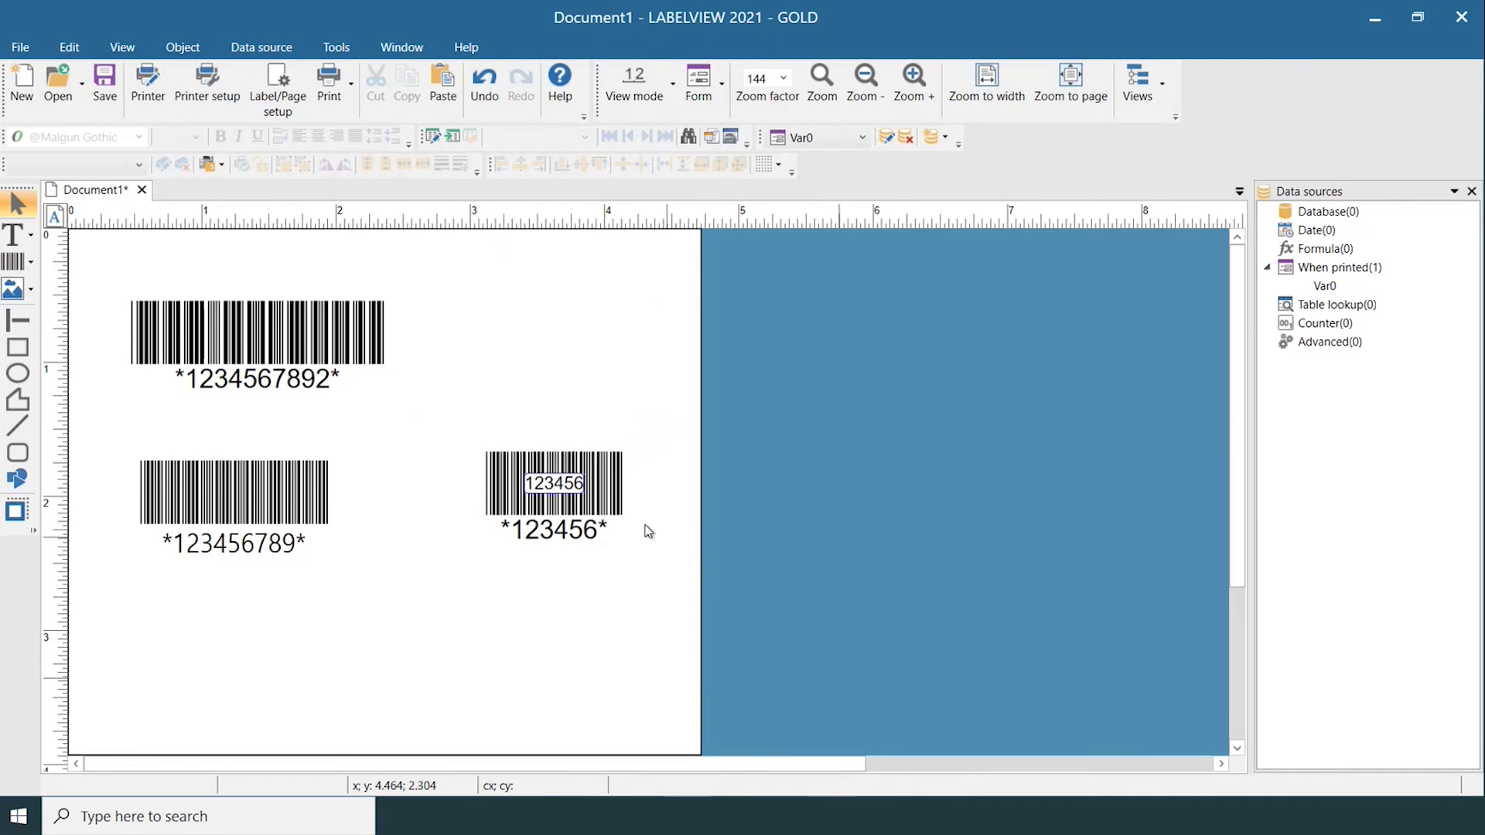
{"action": "double_click", "coordinate": [614, 499]}
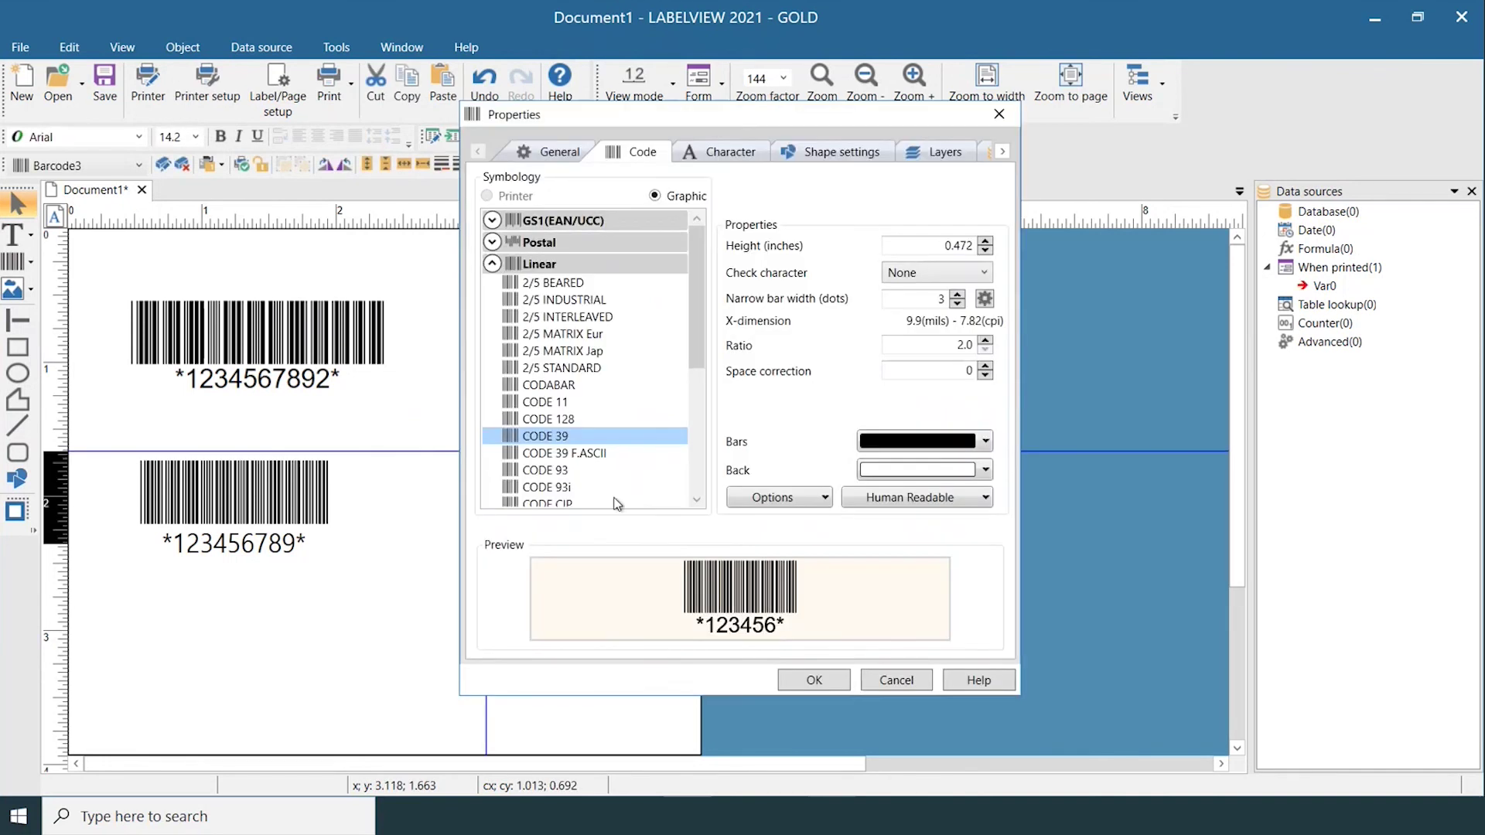